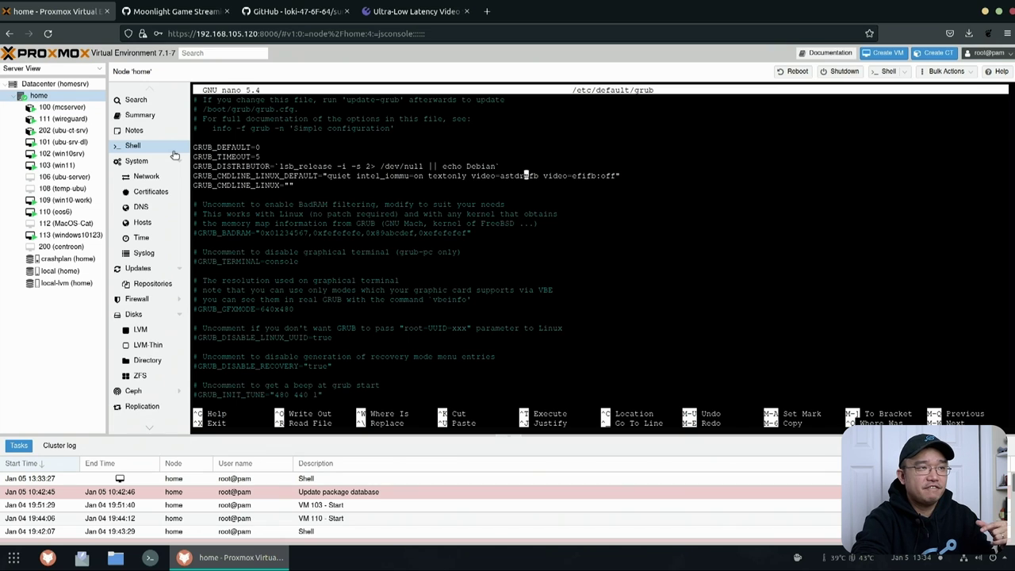
- Examine the intel_iommu and textonly parameters on the GRUB_CMDLINE_LINUX_DEFAULT line of /etc/default/grub, and close the file
key(ctrl+Left)
key(ctrl+Left)
key(Left)
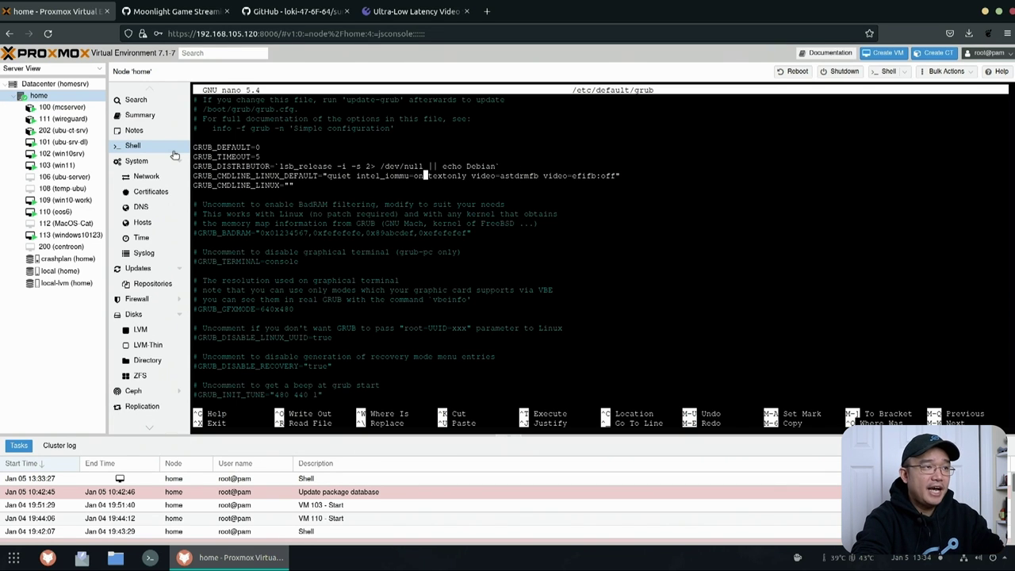
key(Left)
key(Left)
key(Left)
key(Left)
key(Left)
key(Left)
key(Left)
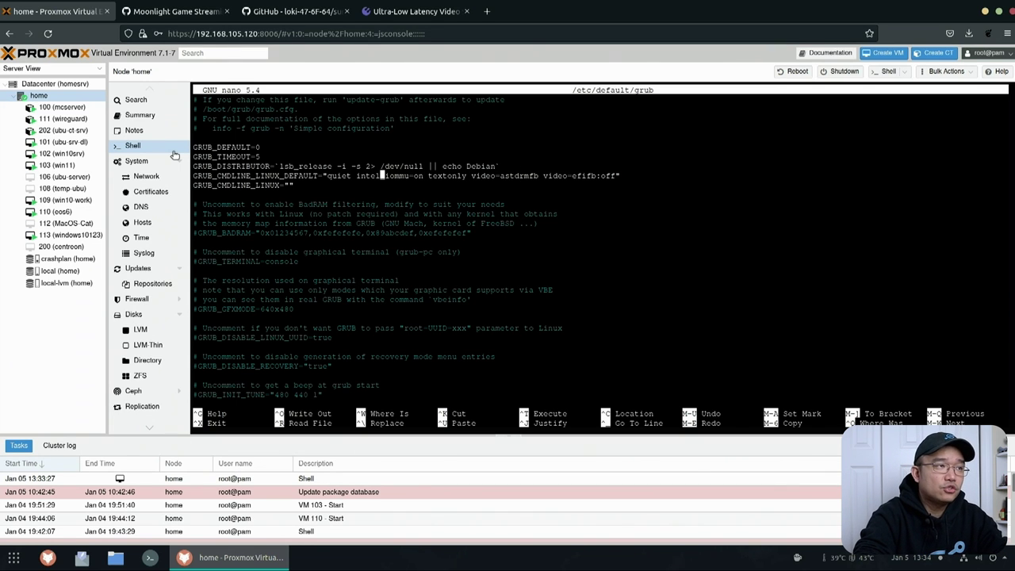
key(Right)
key(Right)
key(Right)
key(Right)
key(Right)
key(Right)
key(Right)
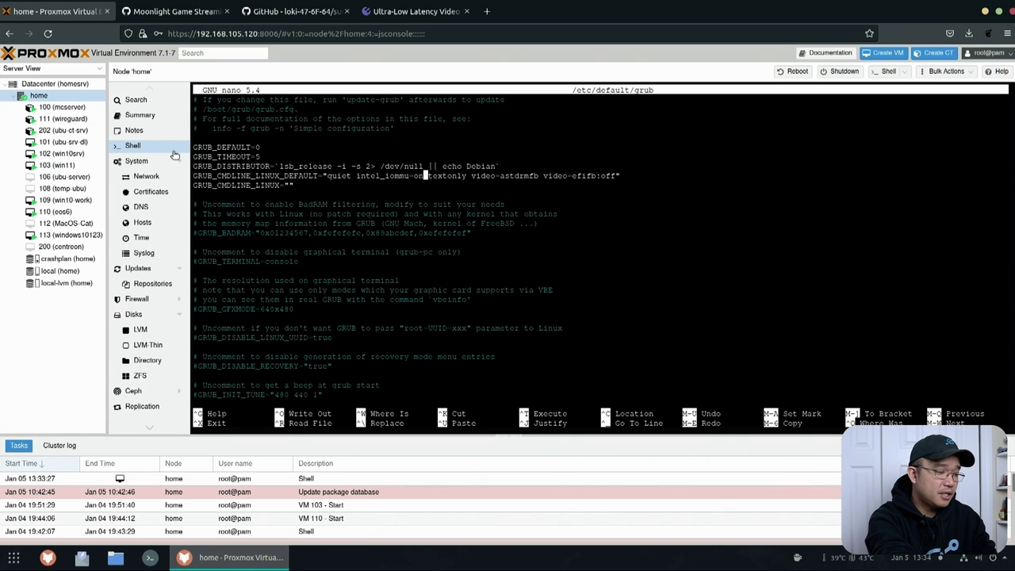
key(ctrl+x)
- Enter update-grub at the shell prompt and erase the command without running it
text(update-grub)
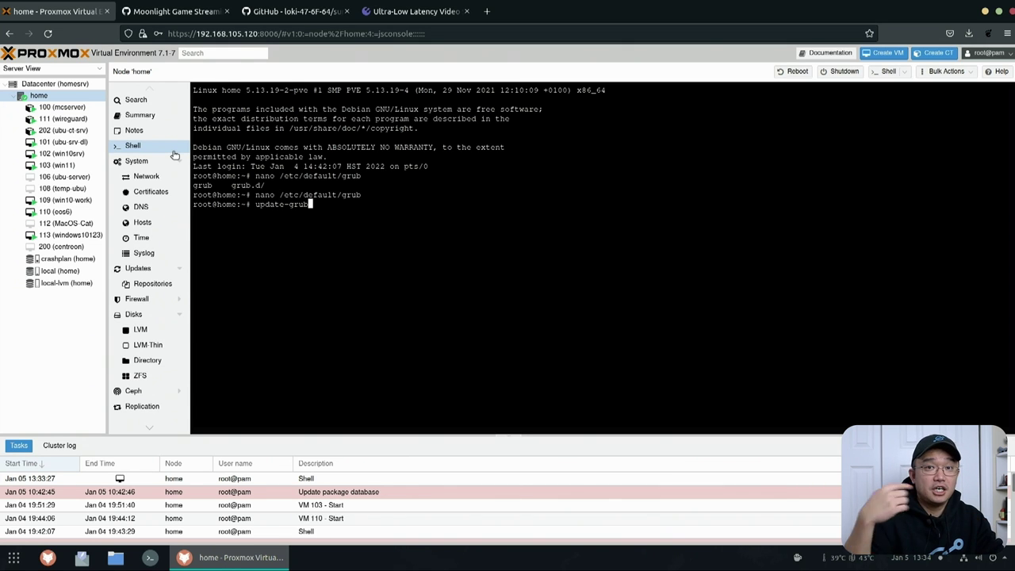
key(BackSpace)
key(BackSpace)
key(BackSpace)
key(BackSpace)
key(BackSpace)
key(BackSpace)
key(BackSpace)
key(BackSpace)
key(BackSpace)
key(BackSpace)
key(BackSpace)
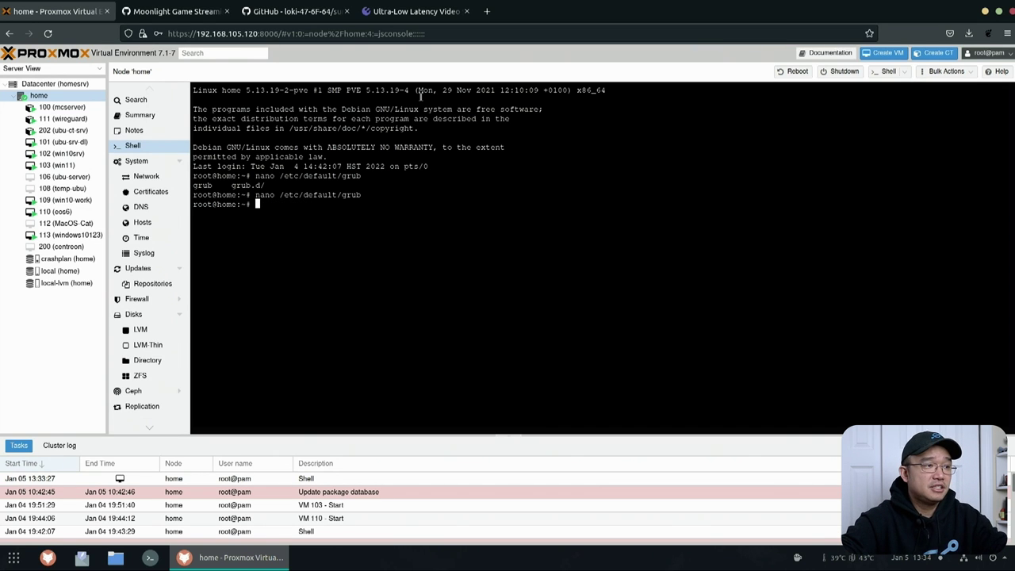
- Collapse the task log and open the hardware configuration of virtual machine 103 (win11)
click(504, 434)
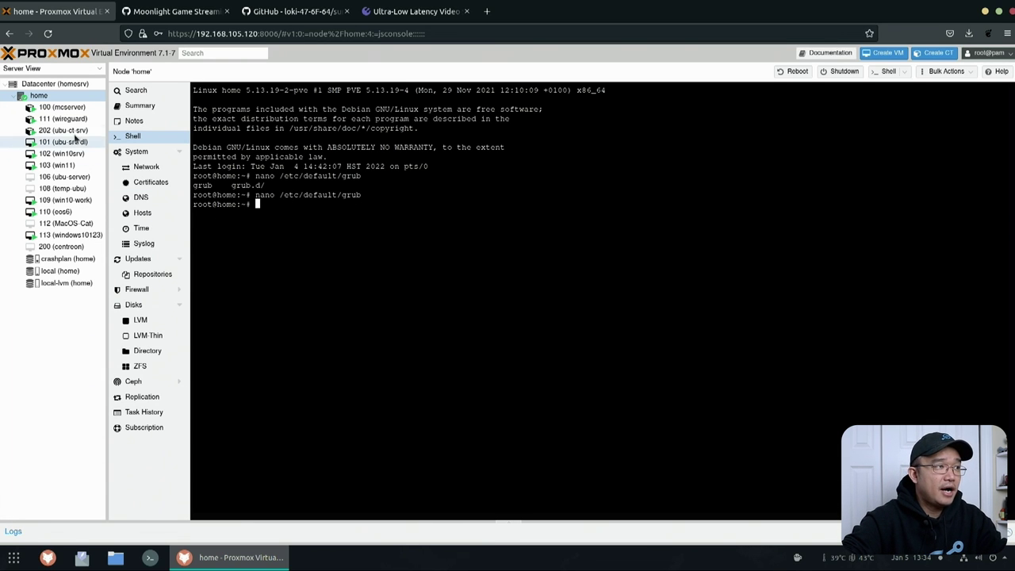
right_click(63, 214)
right_click(37, 213)
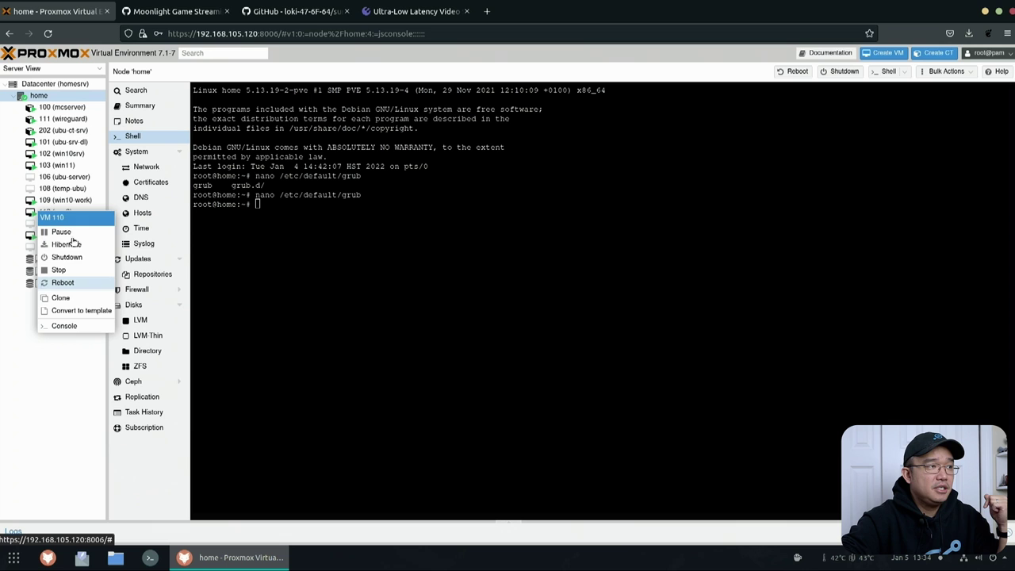
click(68, 165)
right_click(68, 165)
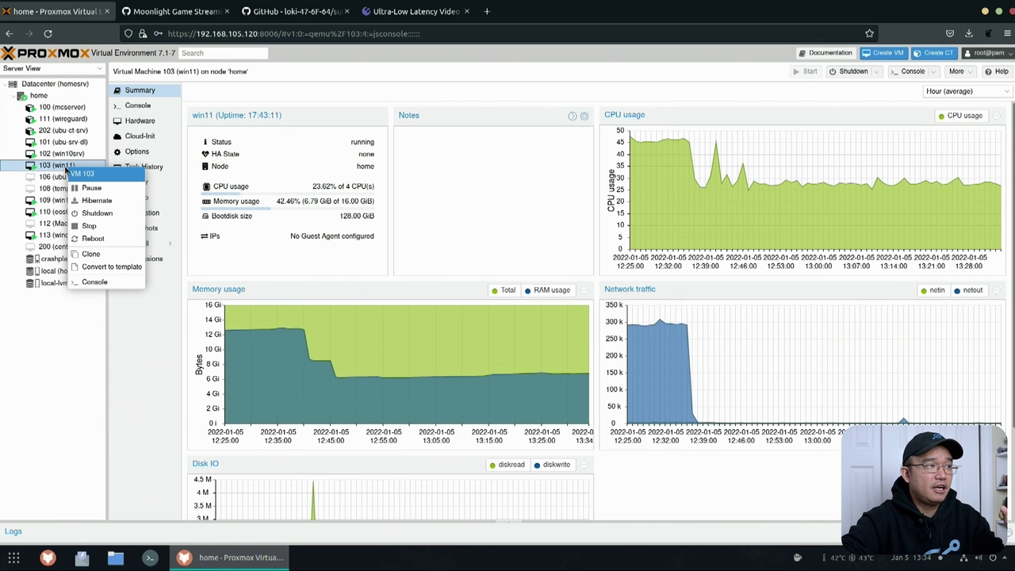
click(105, 155)
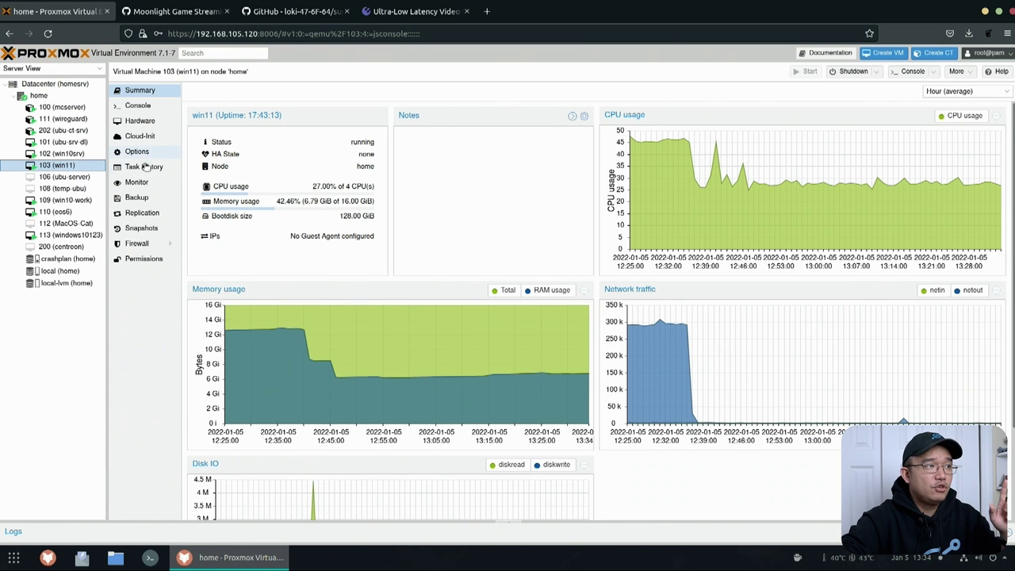
click(148, 123)
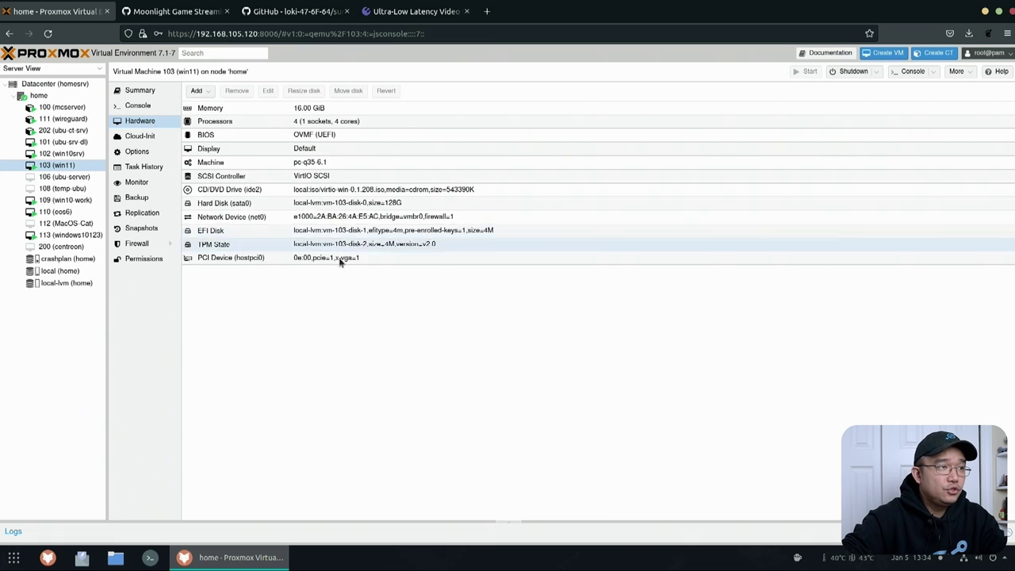
- Set up a new PCI device using 0000:0e:00.0 (GeForce GTX 750 Ti) with Primary GPU and PCI-Express enabled, and dismiss it without adding
click(342, 262)
click(197, 90)
click(229, 183)
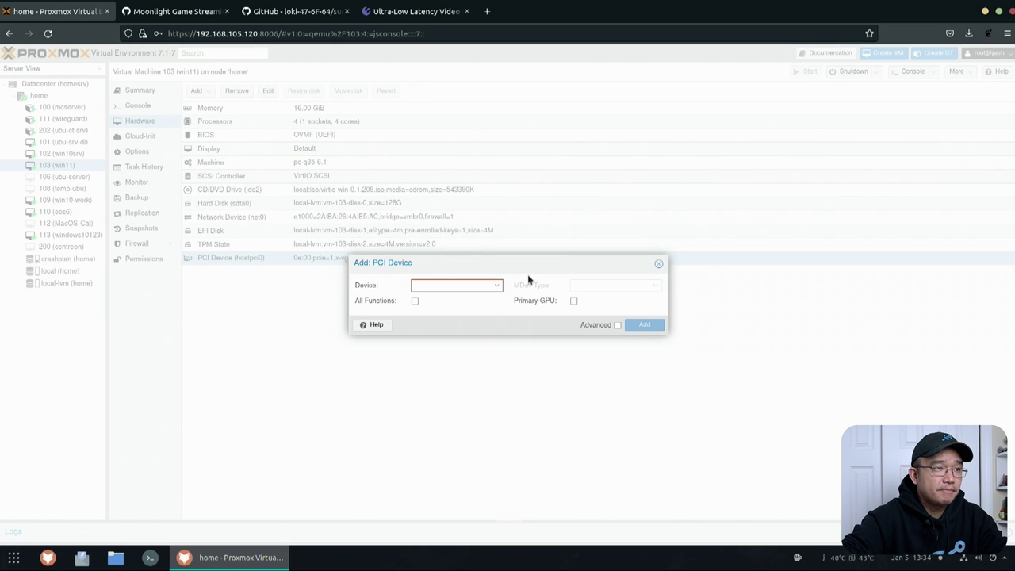
click(494, 283)
scroll(536, 345, down, 5)
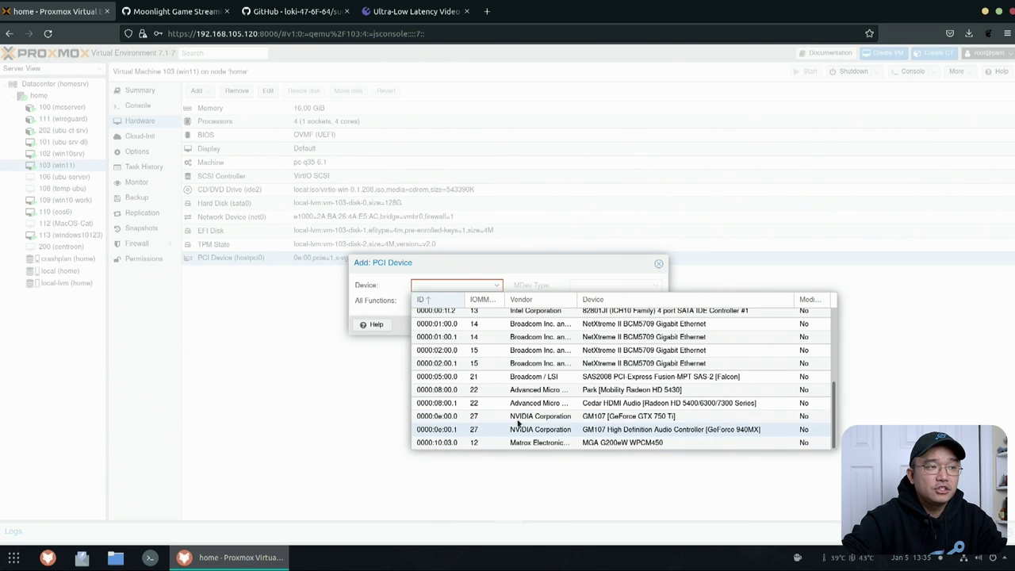
click(453, 418)
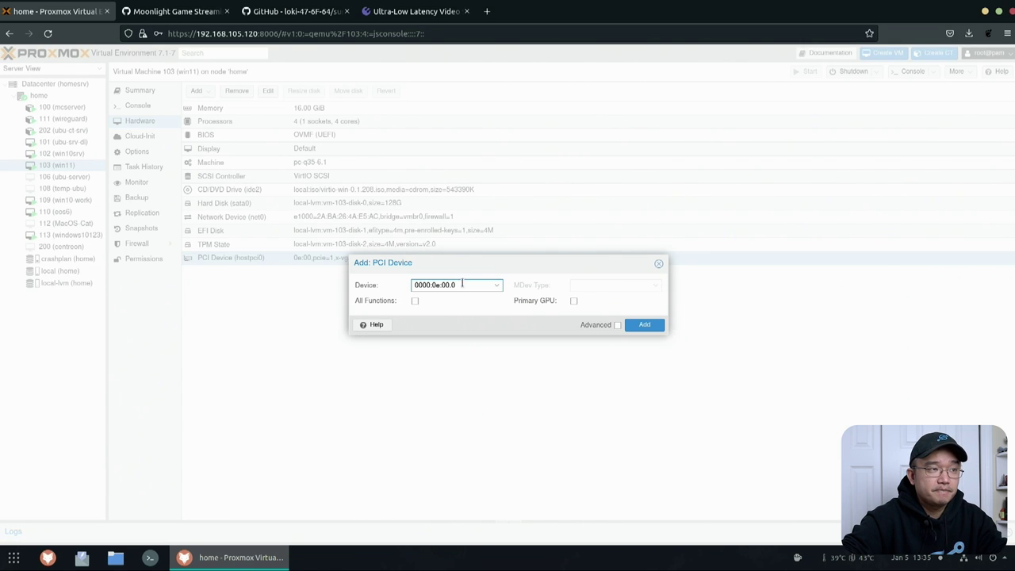
click(573, 300)
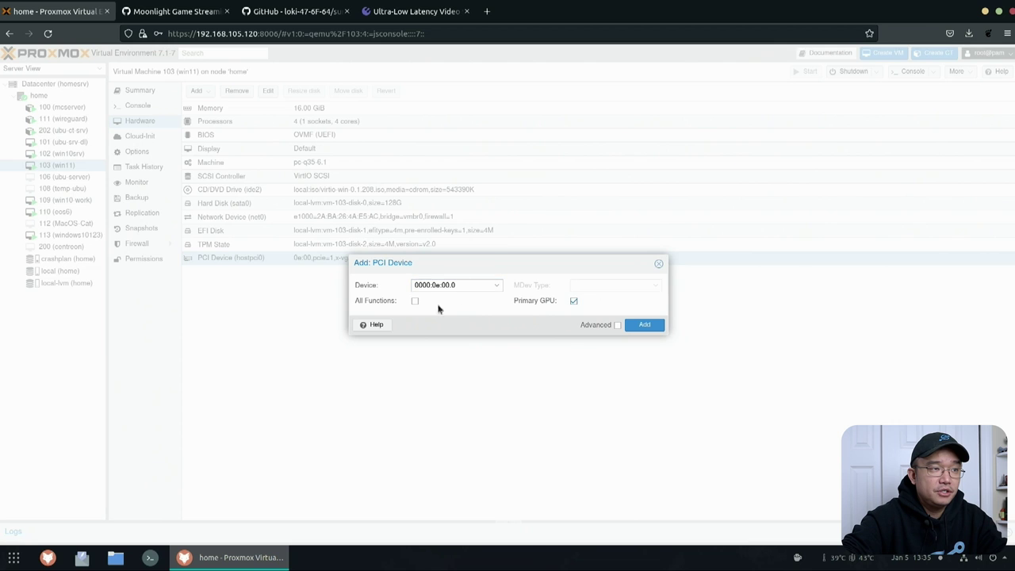
click(616, 324)
click(573, 324)
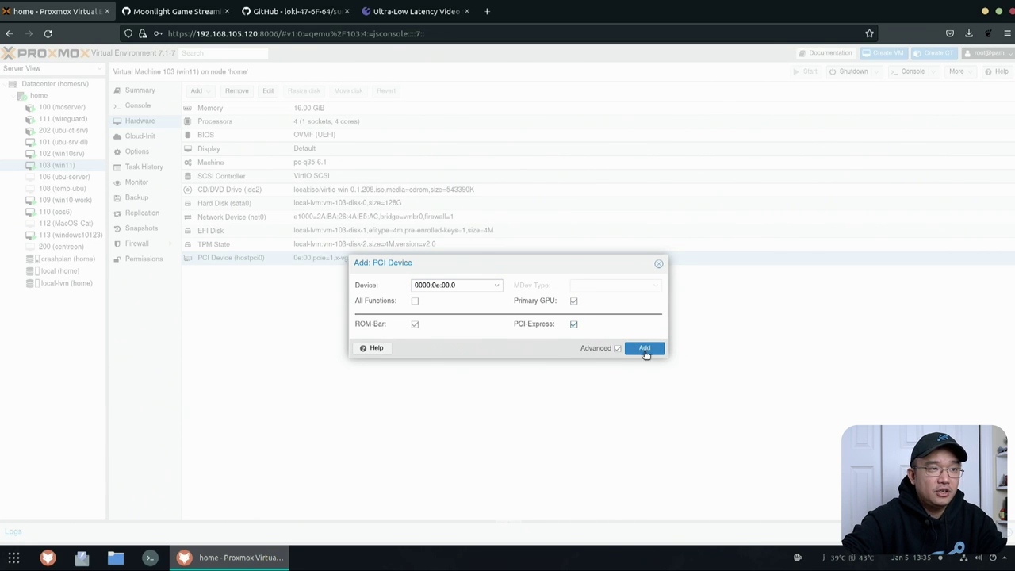
click(658, 263)
click(265, 260)
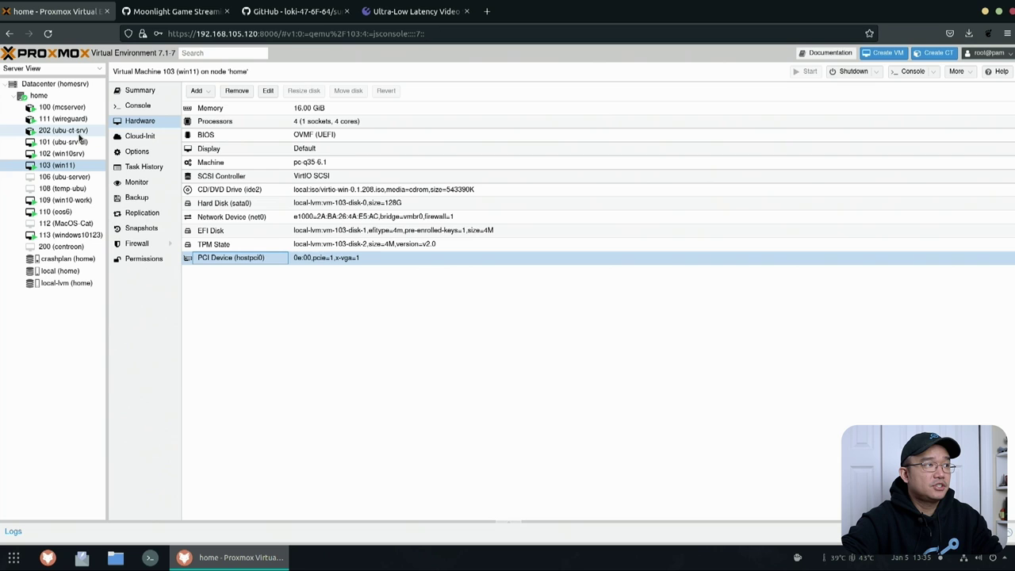
- Open the shell of node home and edit /etc/pve/qemu-server/103.conf in nano
click(50, 95)
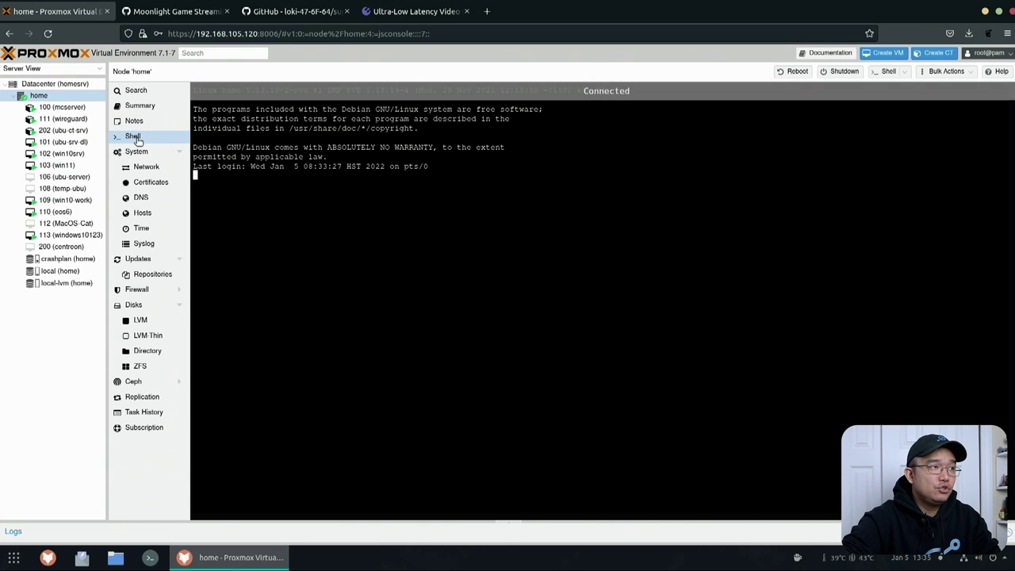
text(nano )
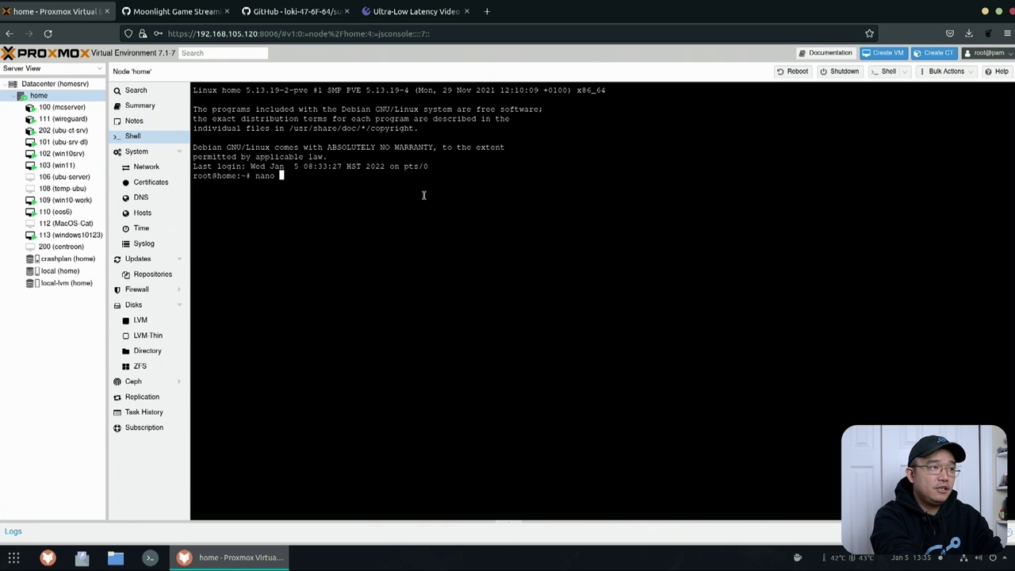
text(/etc/)
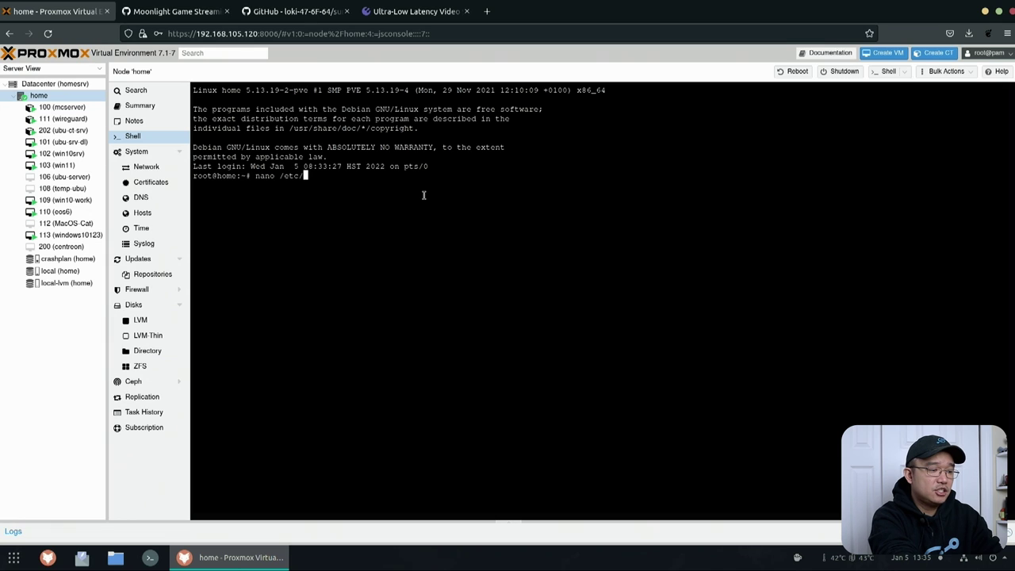
text(pve/qe)
key(Tab)
text(/)
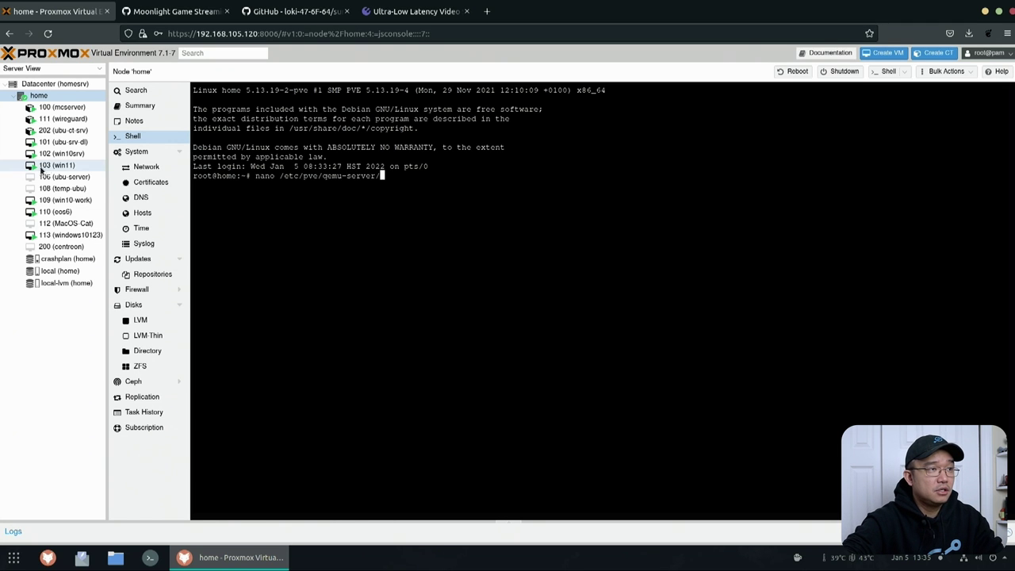
text(103)
key(Tab)
key(Return)
- Try the function suffixes .0 and .1 after 0e:00 on the hostpci0 line, and remove the suffix again
key(Down)
key(Down)
key(Down)
key(Down)
key(Down)
key(Down)
key(Down)
key(Down)
key(Down)
key(Down)
key(Down)
key(Down)
key(Down)
key(Down)
key(Down)
key(Down)
key(Up)
key(Up)
key(Up)
key(Up)
key(Up)
key(Up)
key(Up)
key(Up)
key(Up)
key(Up)
key(Up)
key(Up)
key(Right)
key(Right)
key(Right)
key(Right)
key(Right)
key(Right)
key(Right)
key(Right)
key(Right)
key(Right)
key(Right)
key(Right)
key(Right)
key(Right)
key(Right)
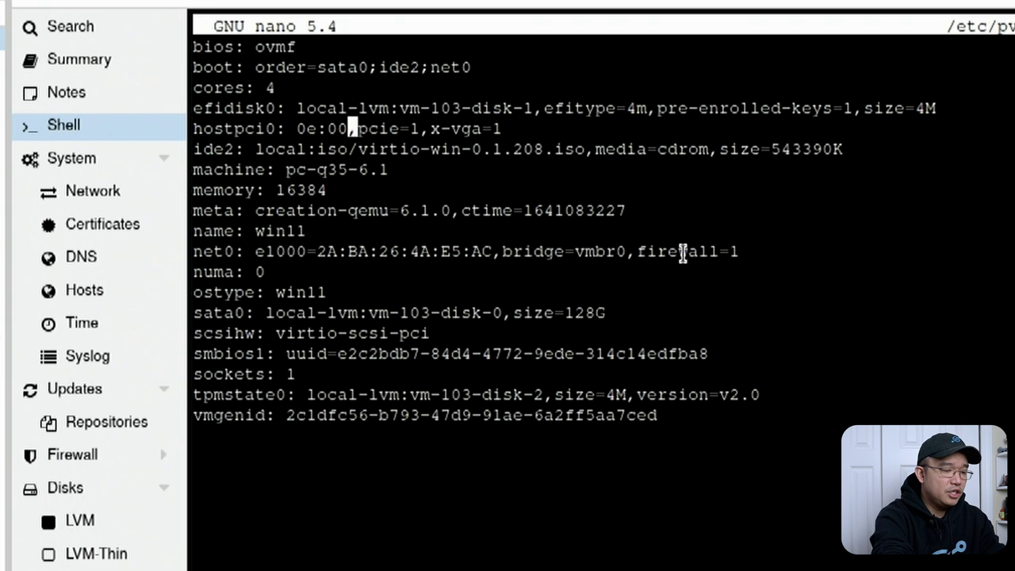
text(.0)
key(BackSpace)
text(1)
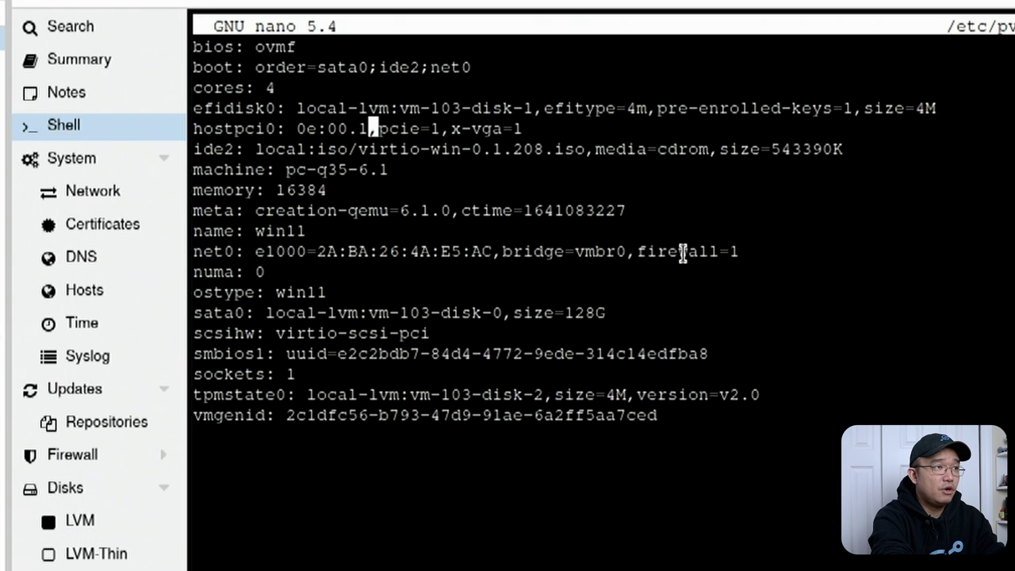
key(BackSpace)
key(BackSpace)
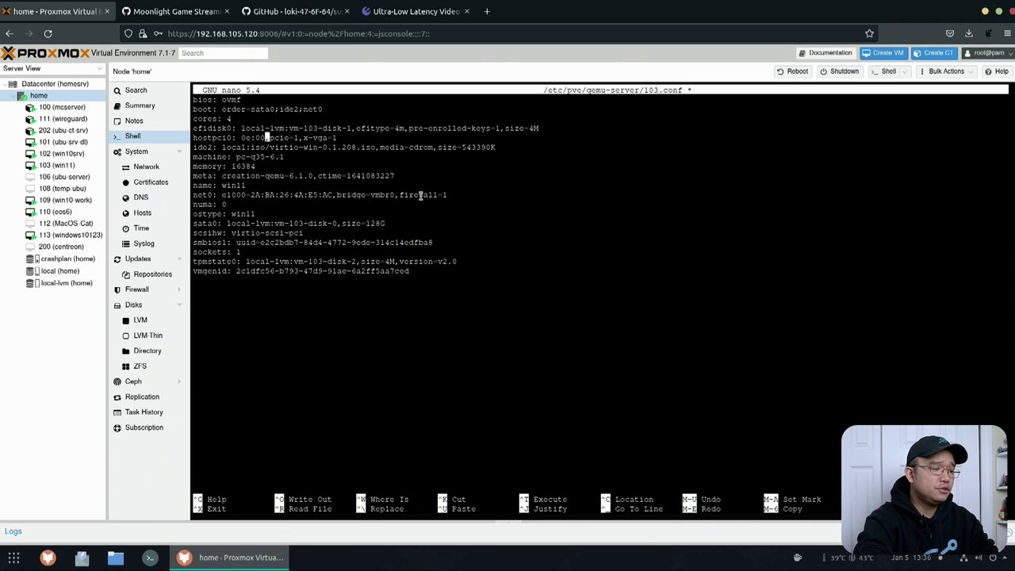
- Examine the machine type on the machine line of the virtual machine's configuration file
key(Down)
key(Down)
key(Down)
key(Down)
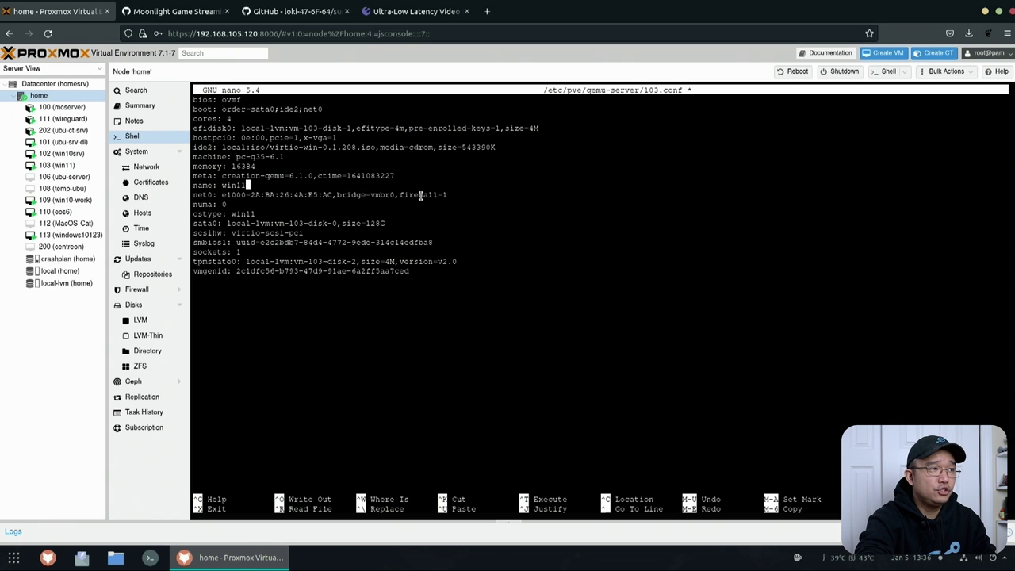
key(Up)
key(Up)
key(Left)
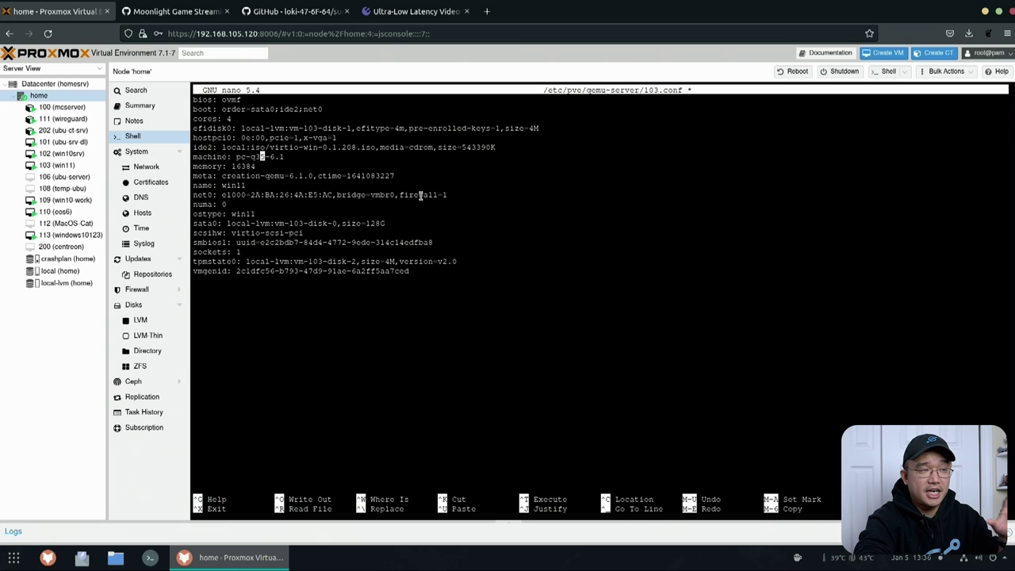
key(Right)
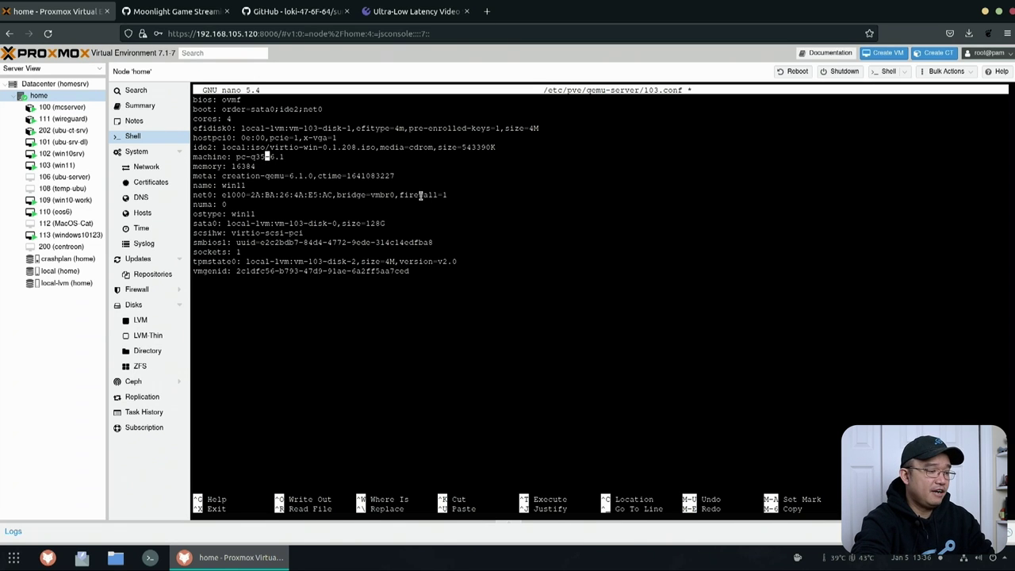
- Save 103.conf under its existing name and exit nano
key(ctrl+x)
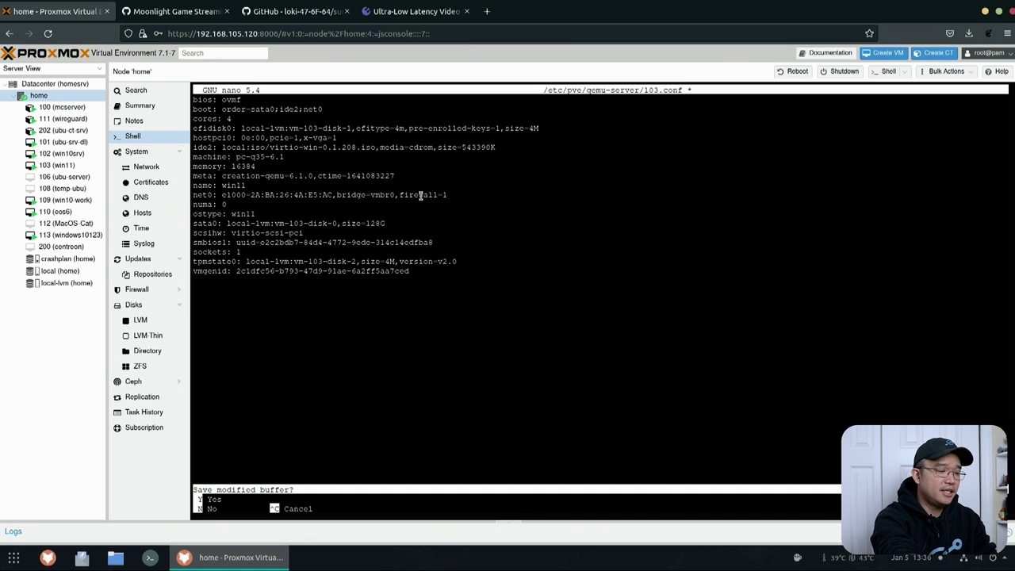
key(y)
key(Return)
- Inspect the machine type and version settings of virtual machine 103, close them unchanged, and select its PCI device entry
click(56, 164)
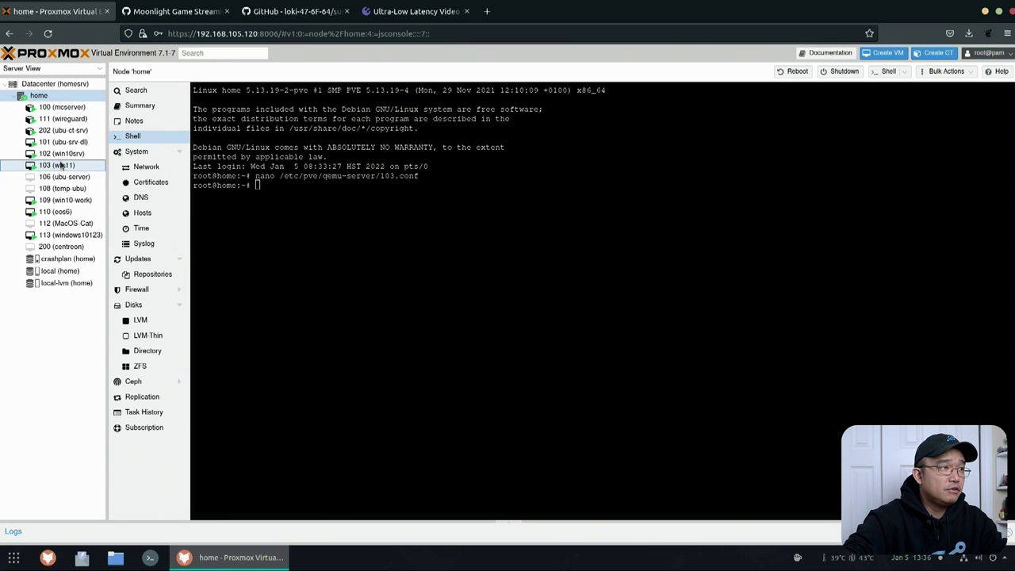
click(257, 165)
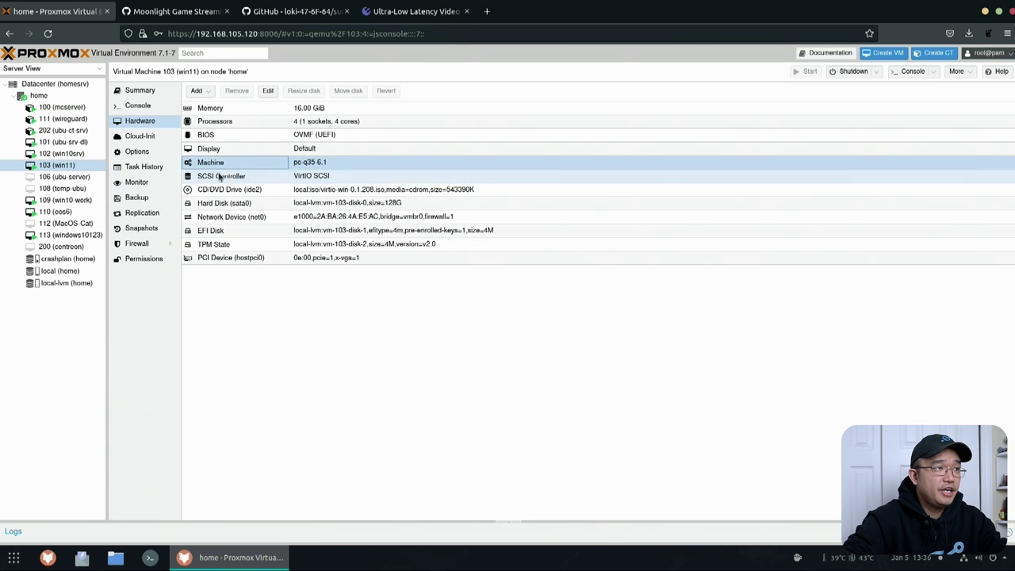
click(265, 90)
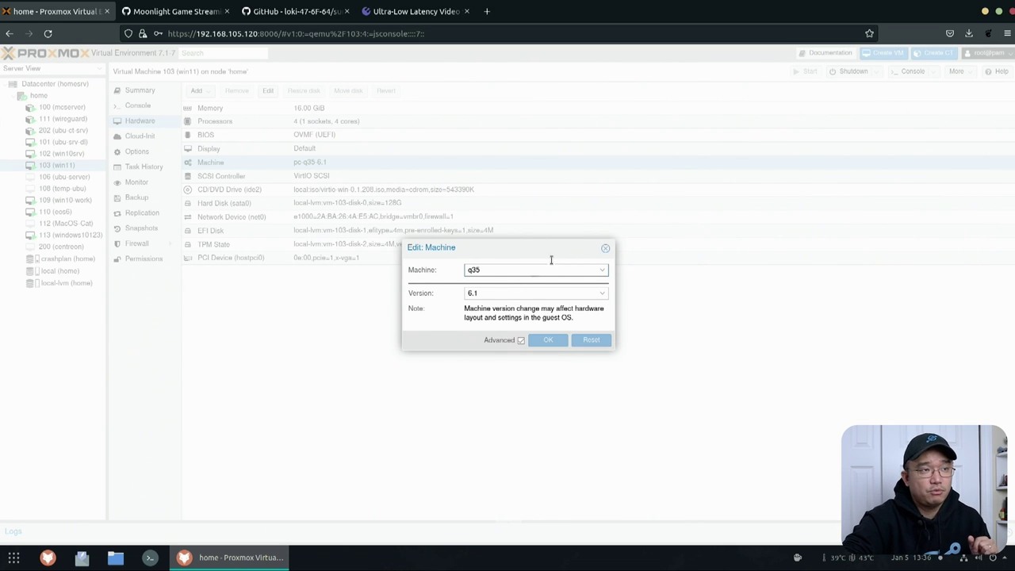
click(606, 249)
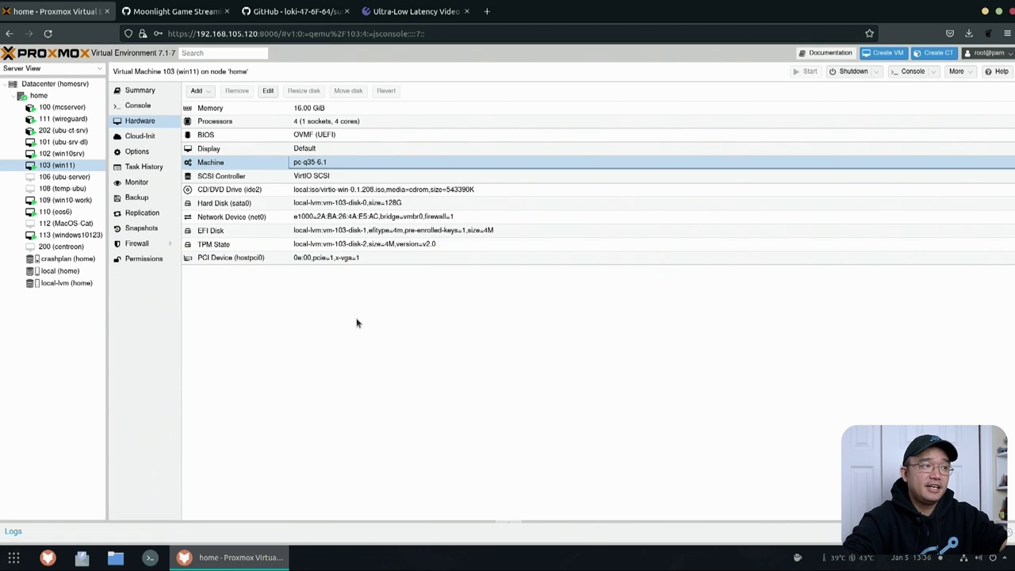
click(41, 168)
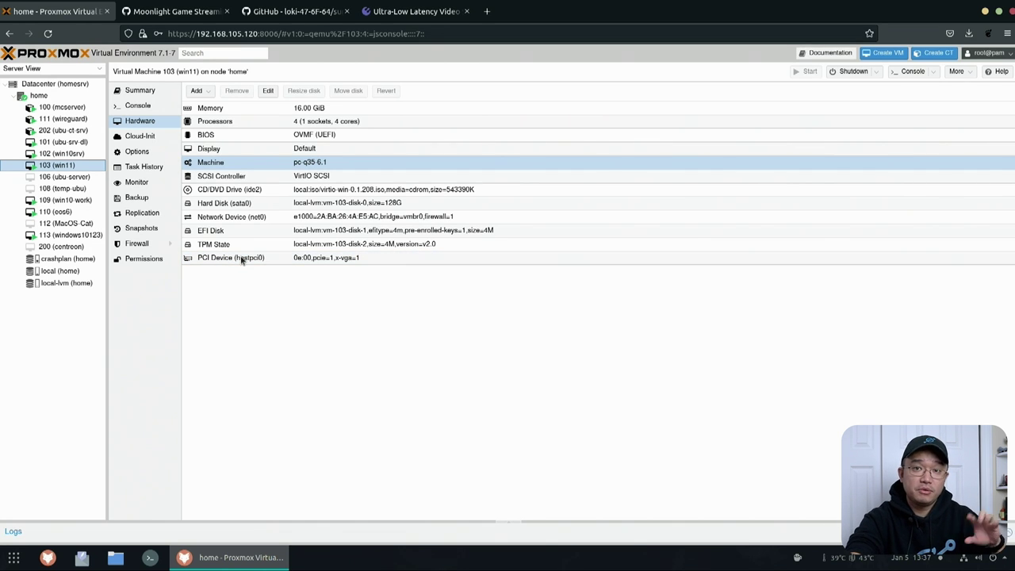
click(309, 264)
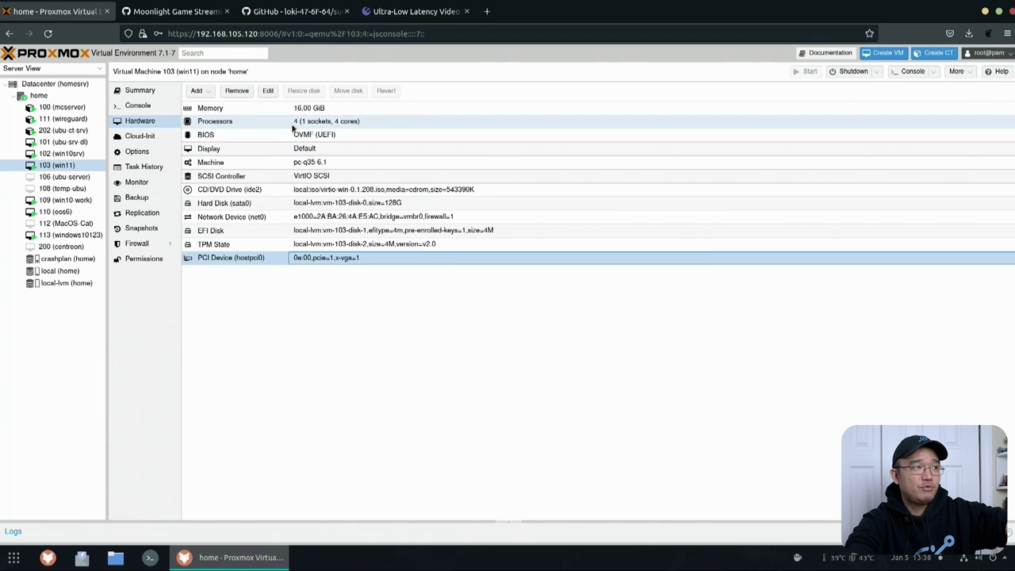
- Switch to the Moonlight Game Streaming Project page on GitHub and open its list of repositories
click(172, 12)
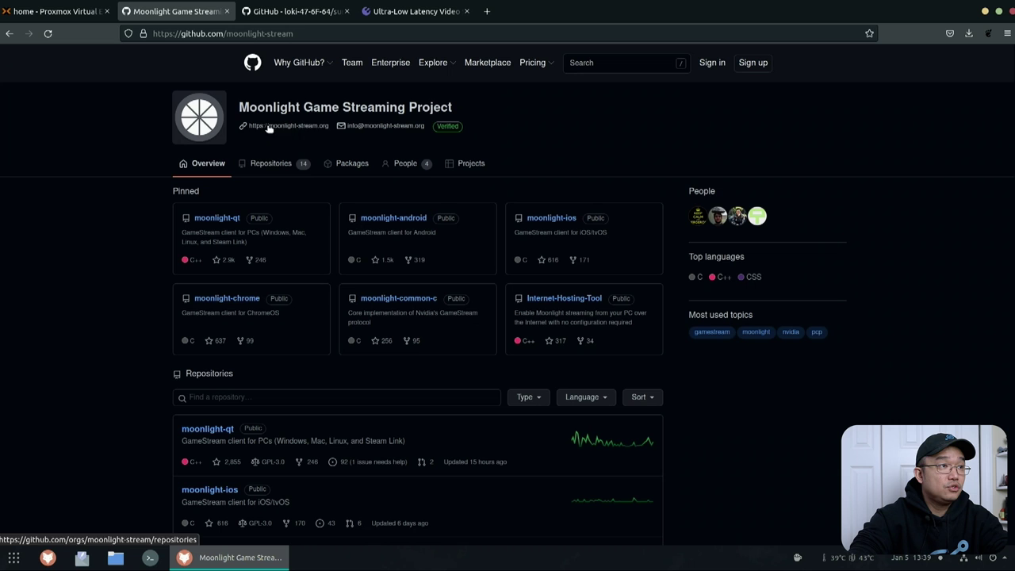
click(266, 163)
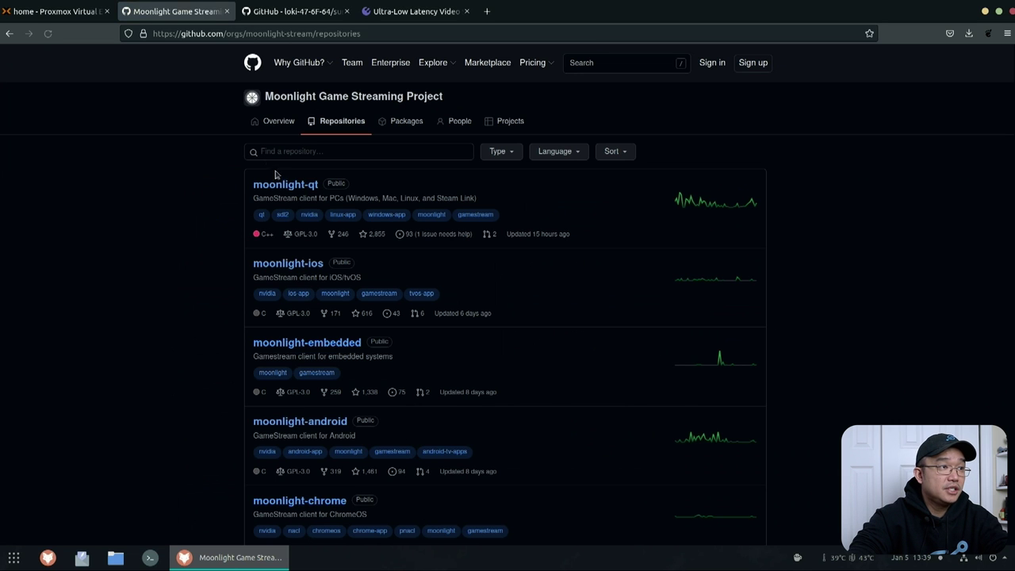
- Open the releases page of the moonlight-qt repository and download the Moonlight PC v3.1.4 AppImage for Linux
click(279, 184)
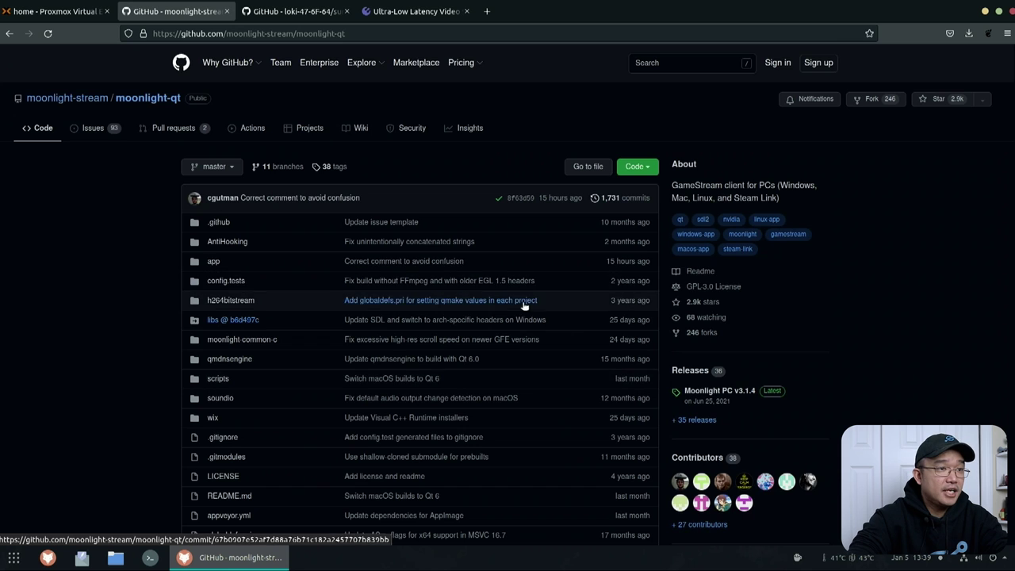
scroll(516, 301, down, 3)
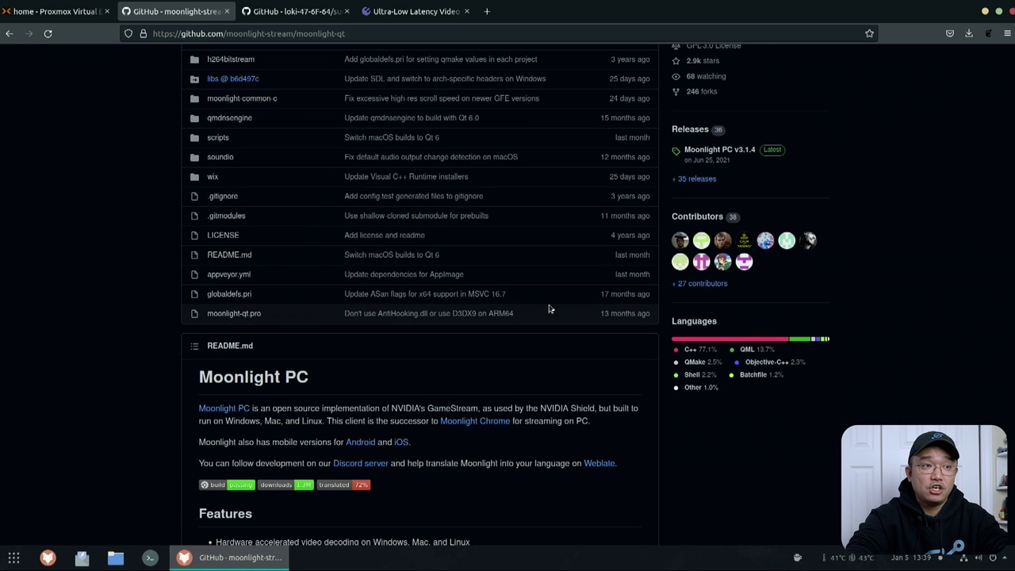
click(696, 180)
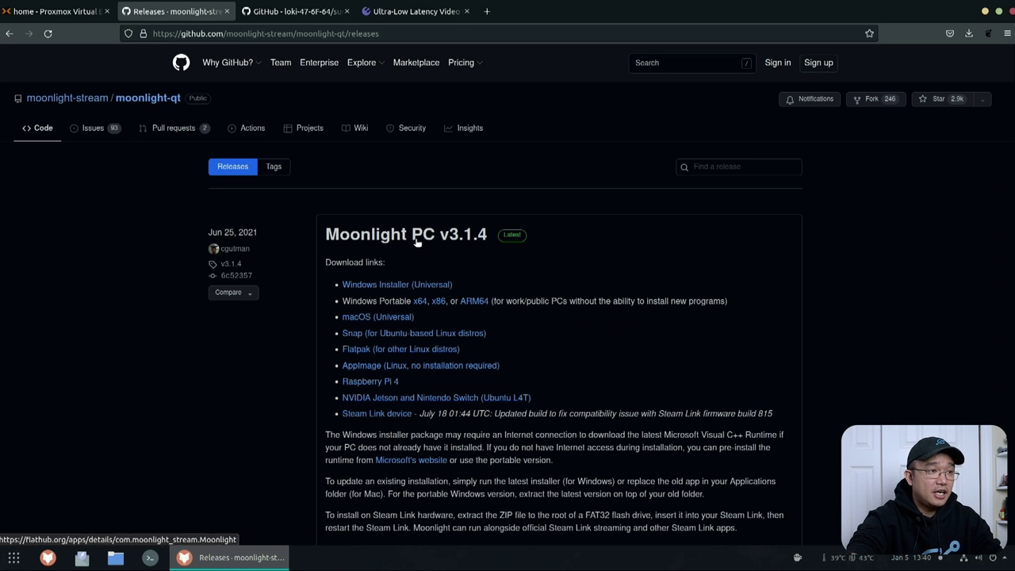
click(370, 365)
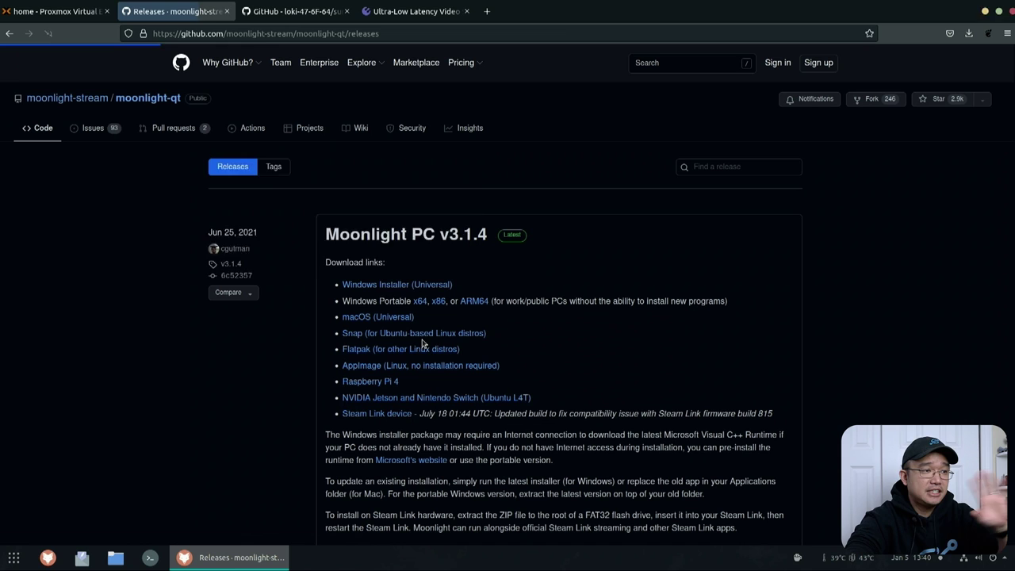
click(438, 258)
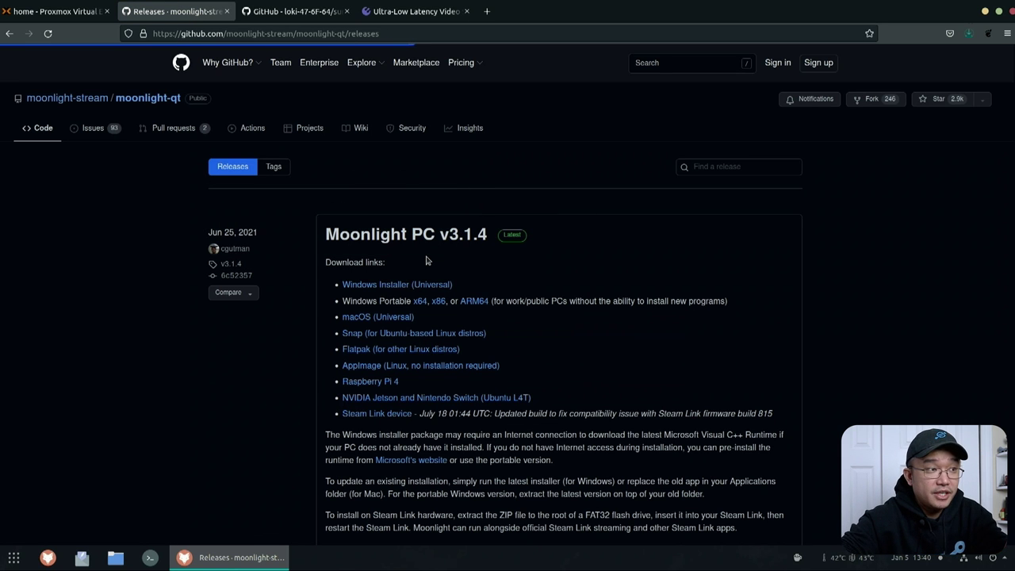
- Switch to the loki-47-6F-64/sunshine repository, open its releases and examine the v0.11.1 installation instructions and downloadable assets
click(313, 10)
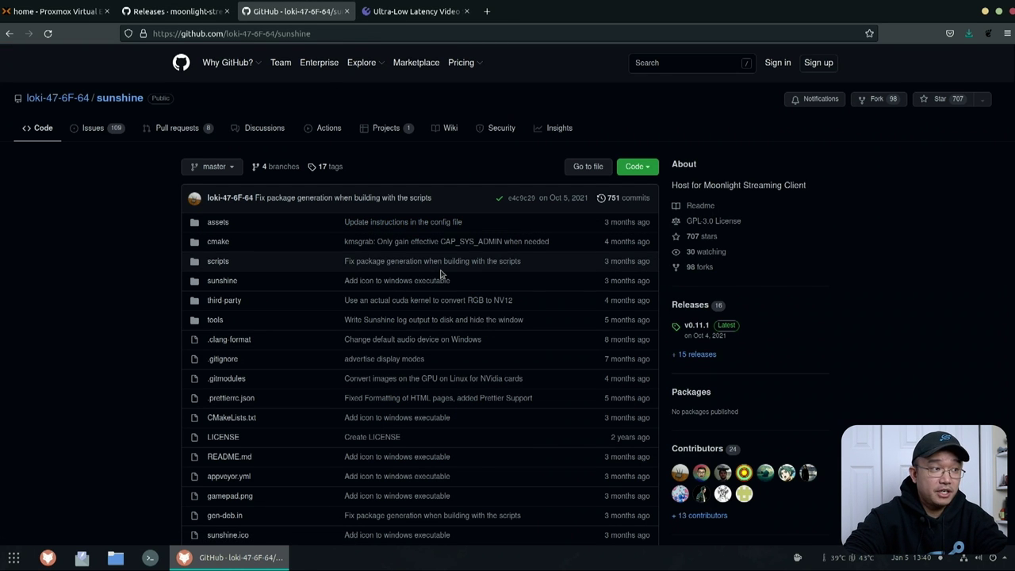
scroll(441, 274, down, 3)
scroll(442, 275, up, 3)
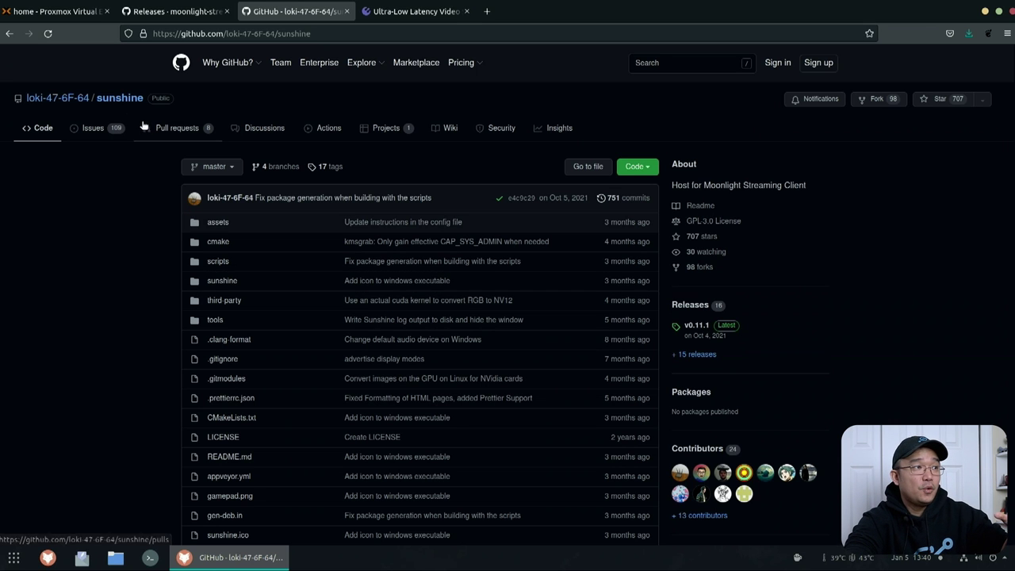
click(695, 356)
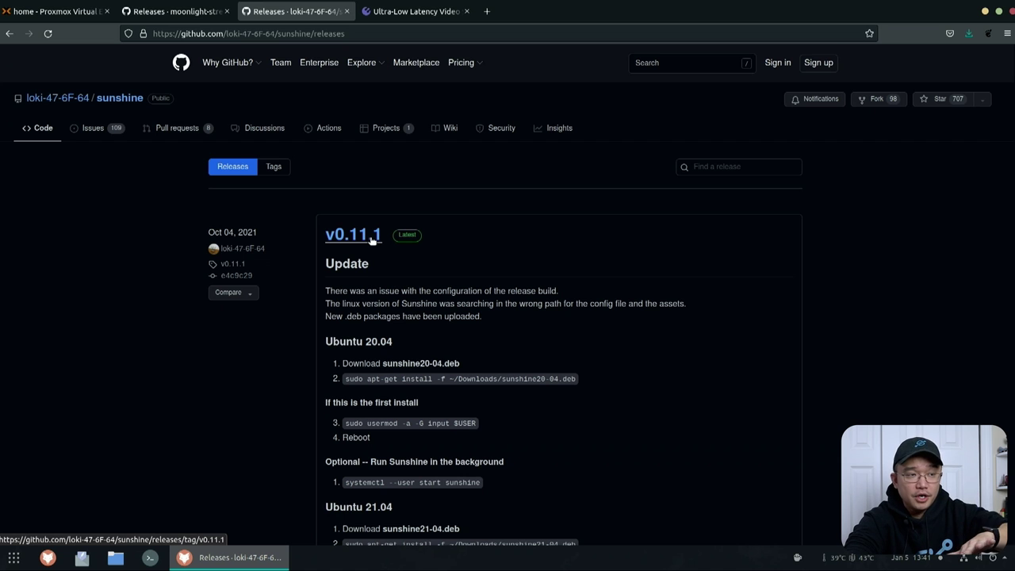
scroll(485, 260, down, 3)
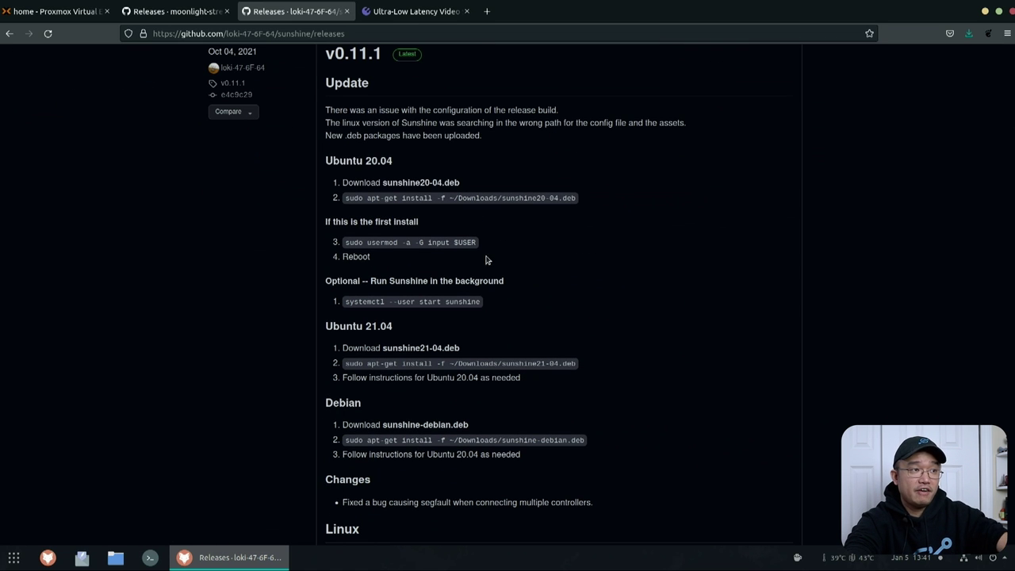
scroll(469, 258, down, 3)
scroll(469, 258, up, 6)
scroll(469, 258, down, 12)
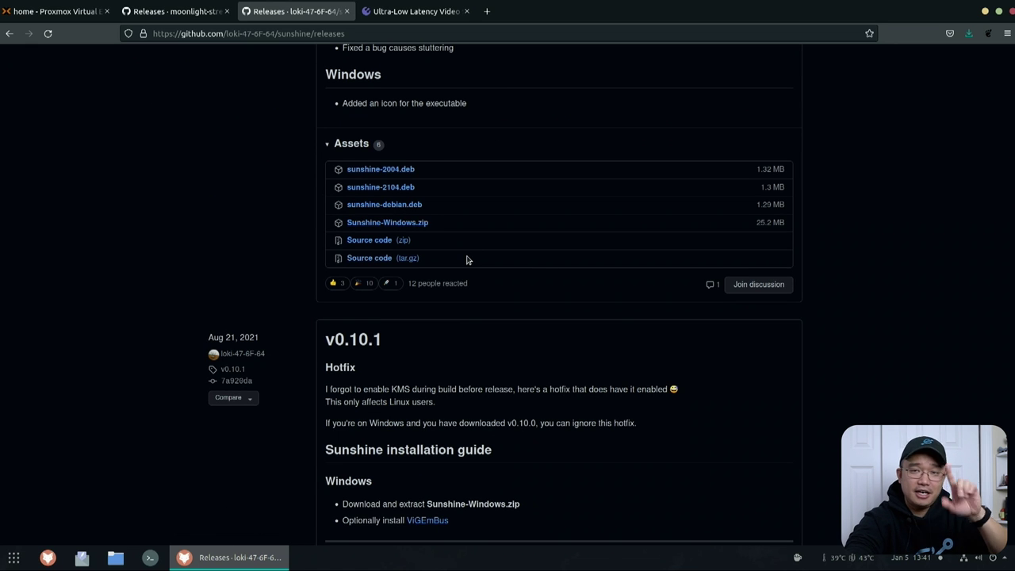
scroll(468, 260, up, 6)
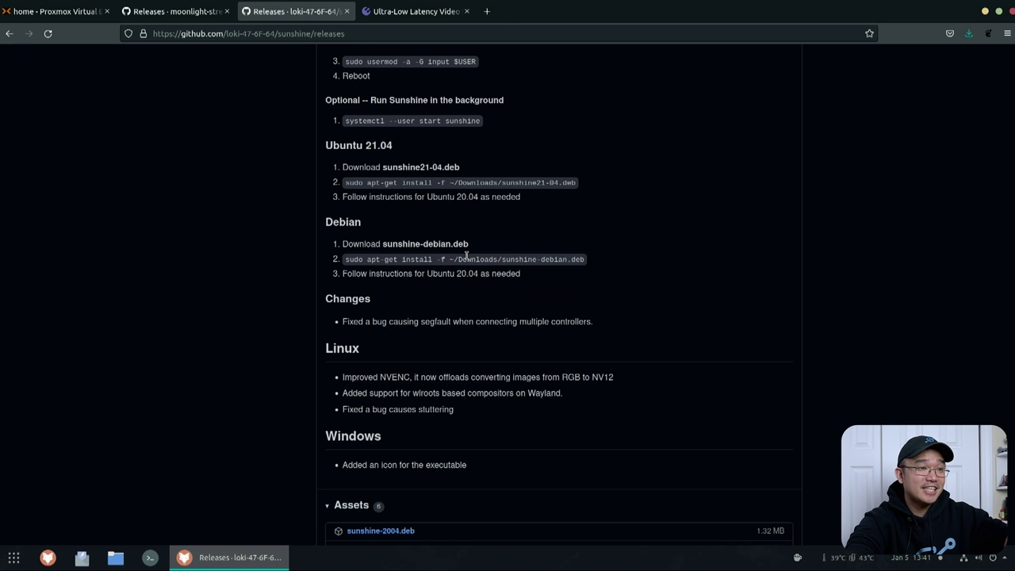
scroll(467, 257, up, 3)
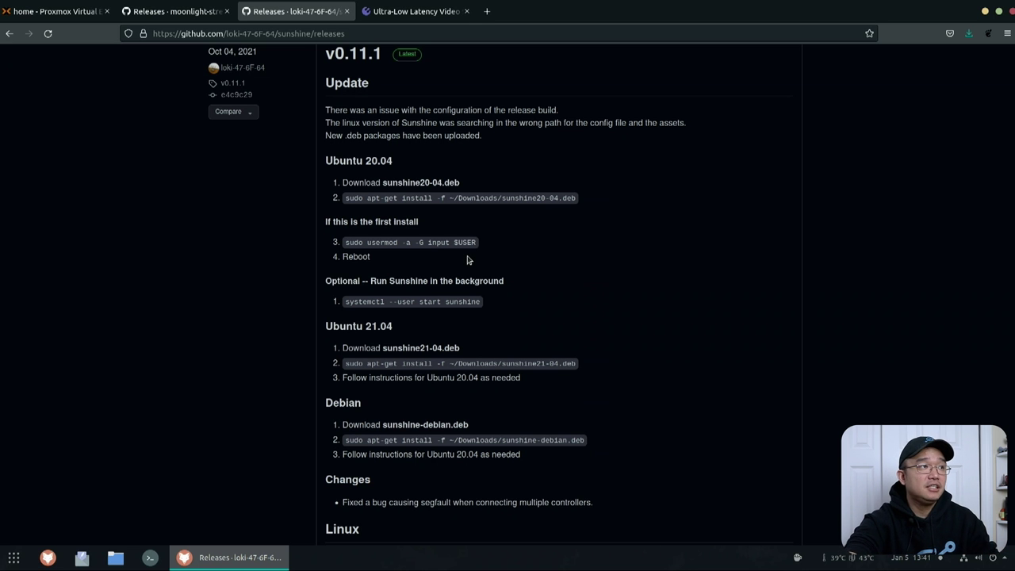
- Compare the Moonlight releases, the Sunshine releases and the Rainway website, ending on the Moonlight releases page
click(152, 14)
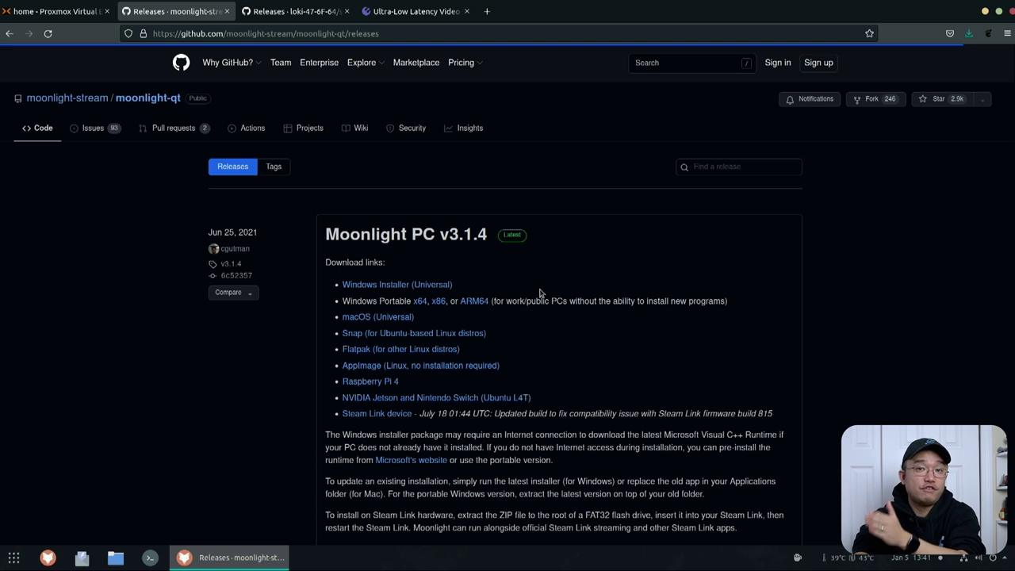
key(ctrl+Tab)
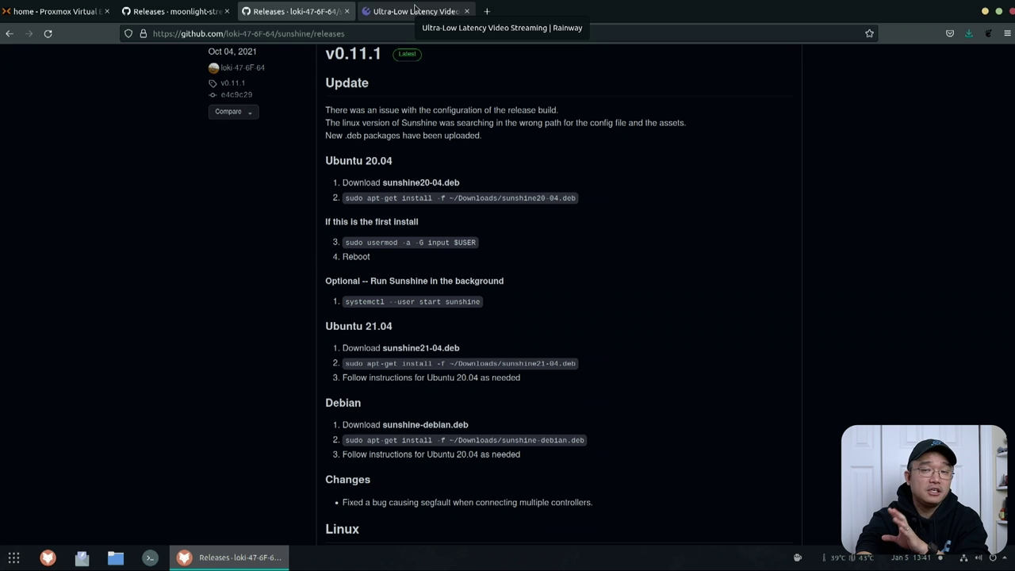
click(414, 10)
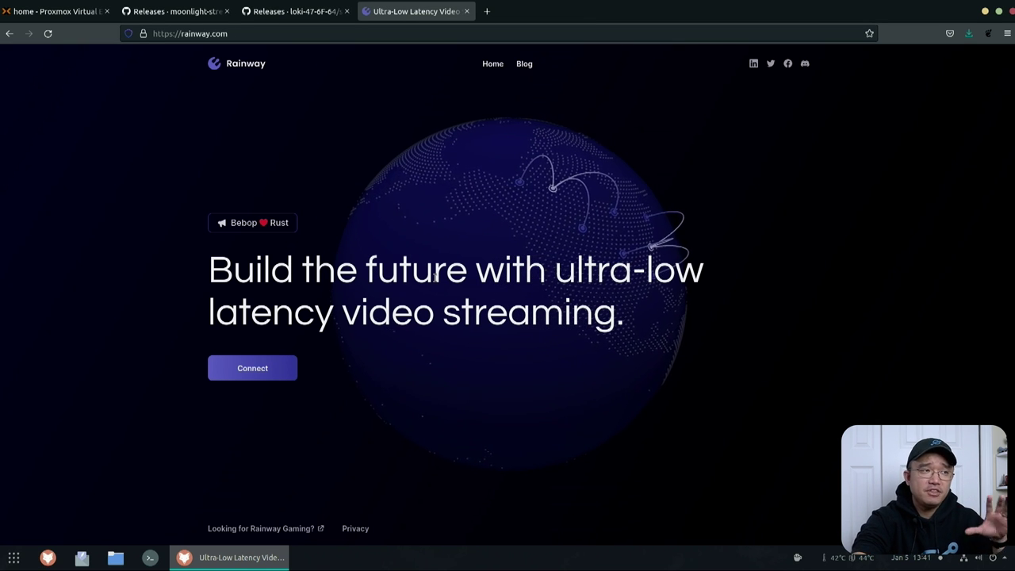
click(301, 11)
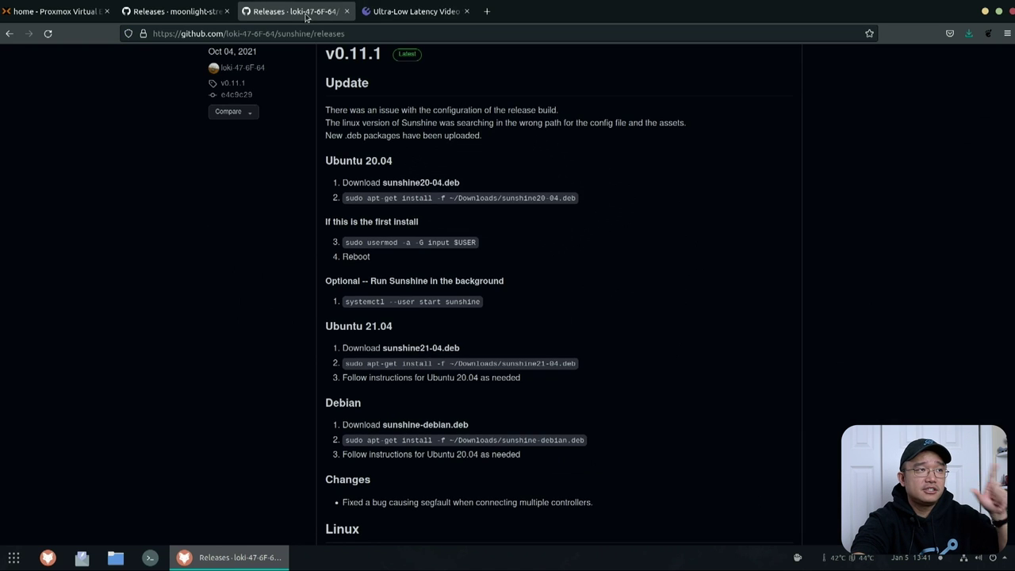
click(420, 11)
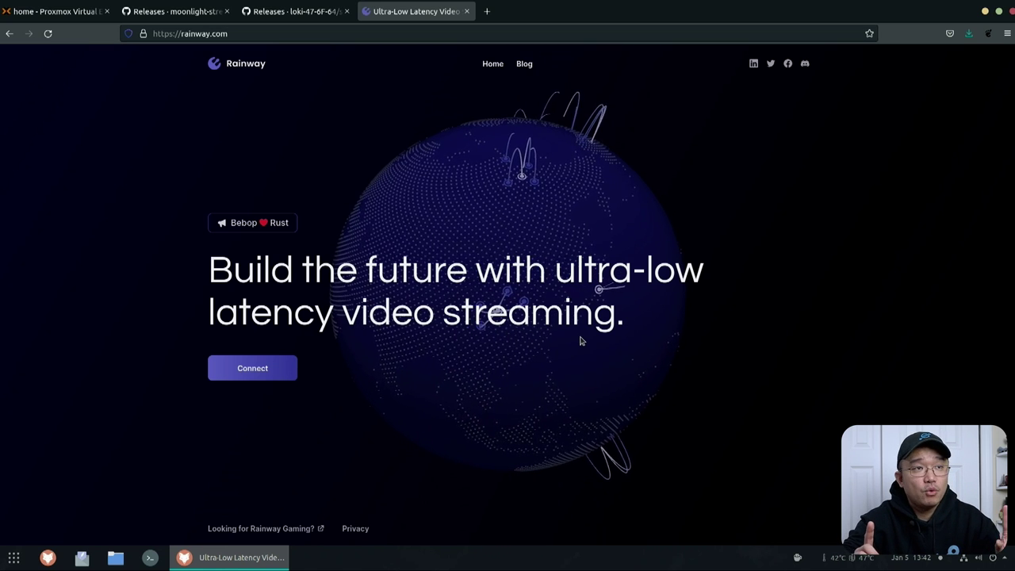
key(ctrl+2)
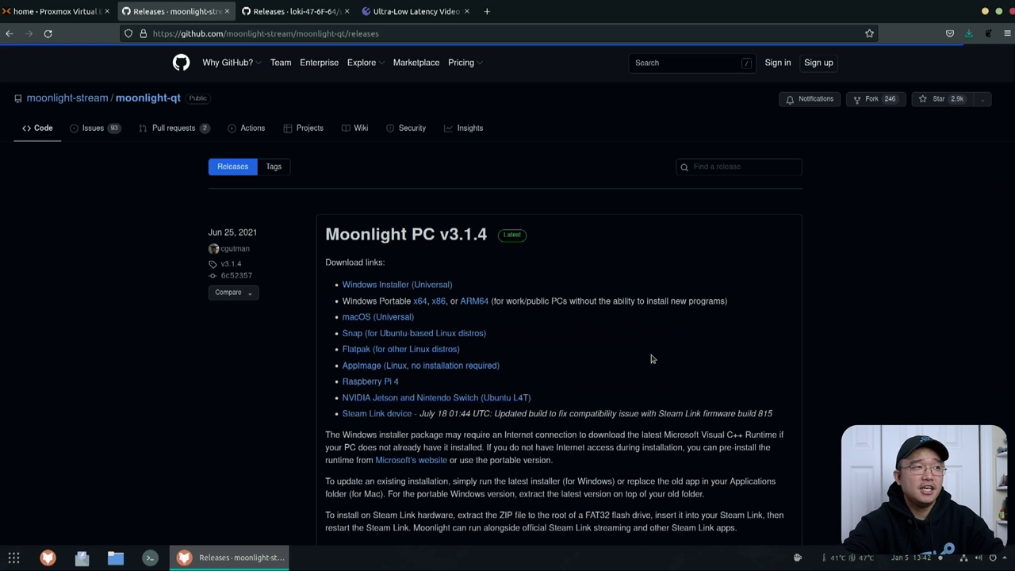
click(313, 7)
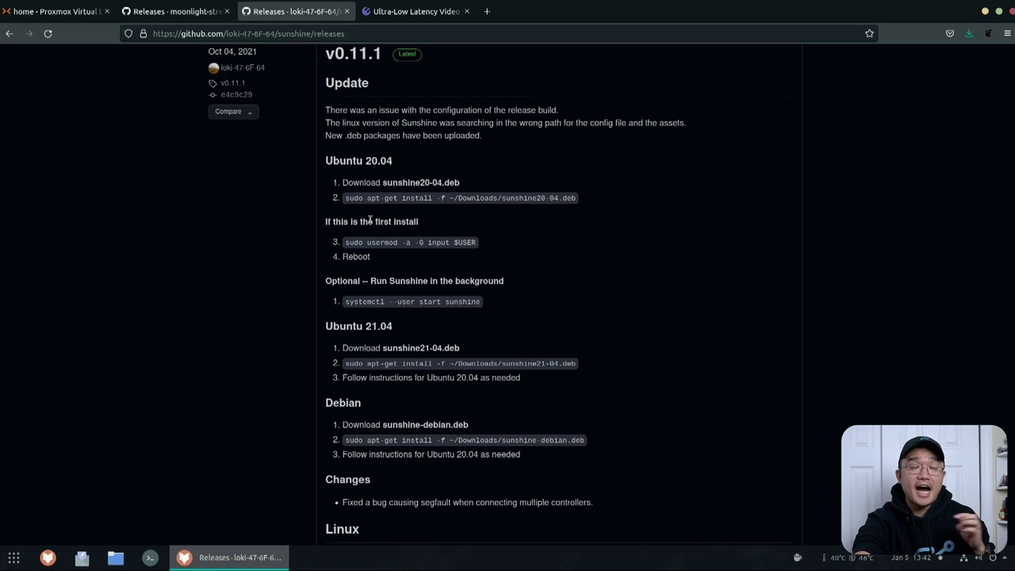
key(ctrl+Tab)
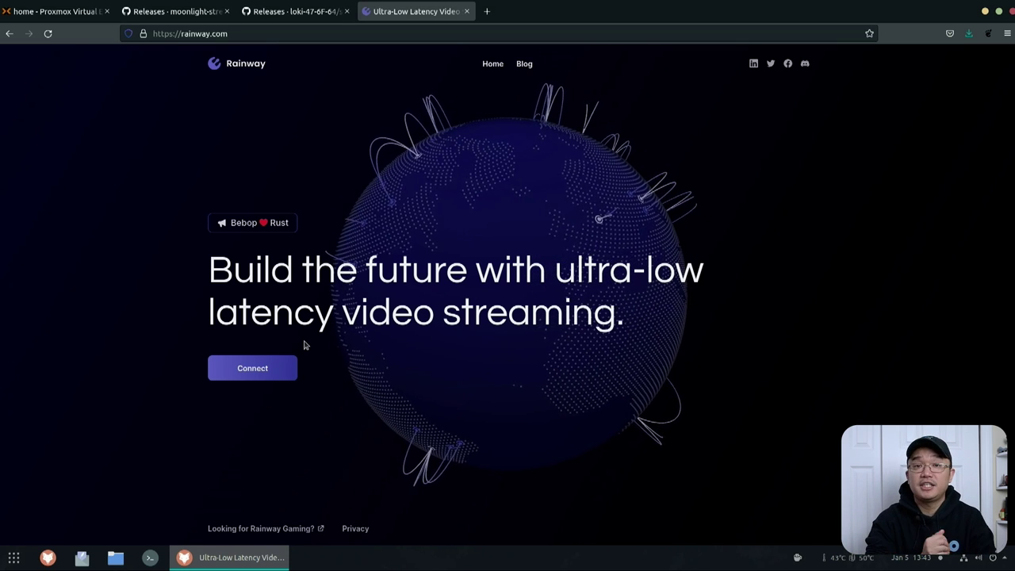
click(144, 4)
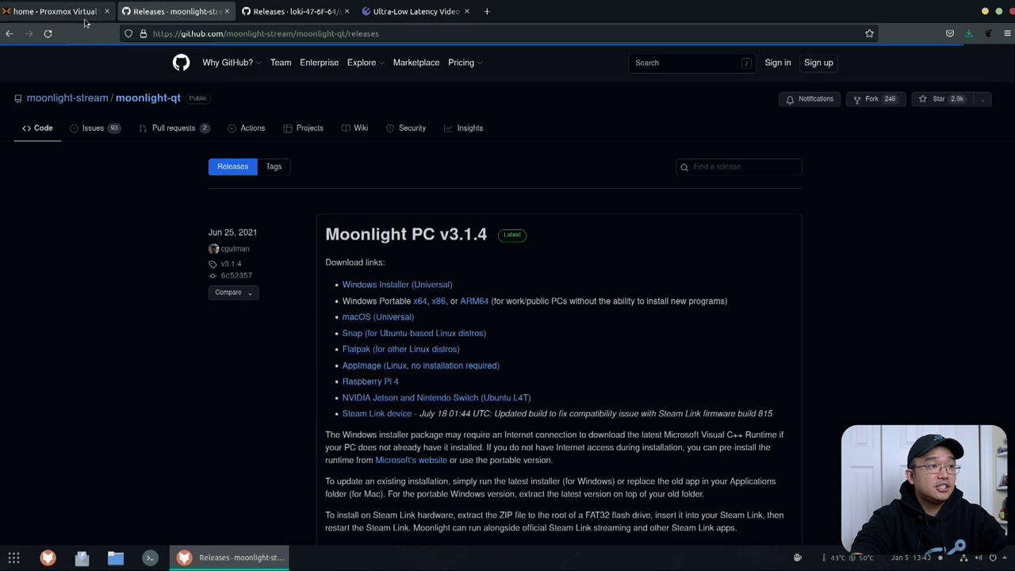
- Open the home folder in the file manager and a terminal, and change the terminal to the Downloads directory
click(115, 557)
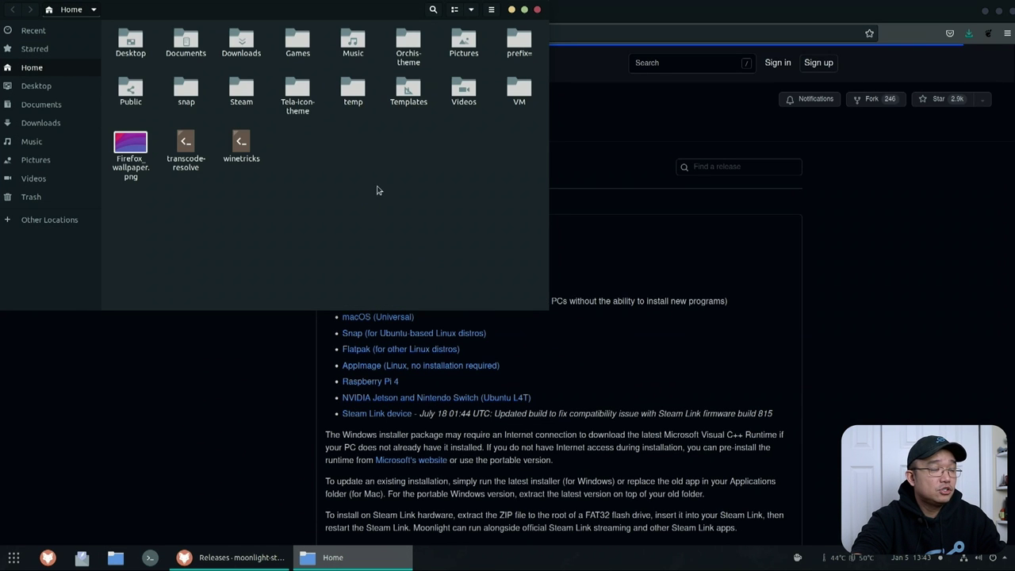
click(150, 557)
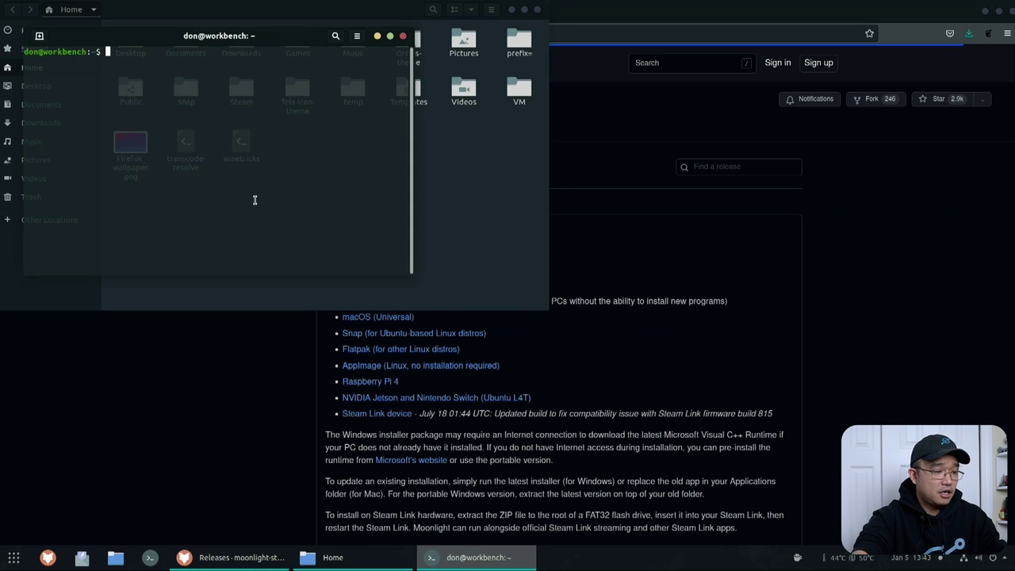
text(cd Downloads/)
key(Return)
text(./mo)
key(BackSpace)
key(BackSpace)
key(BackSpace)
key(BackSpace)
- List the files in the Downloads directory
text(ls)
key(Return)
text(./Moo)
key(BackSpace)
key(BackSpace)
key(BackSpace)
key(BackSpace)
key(BackSpace)
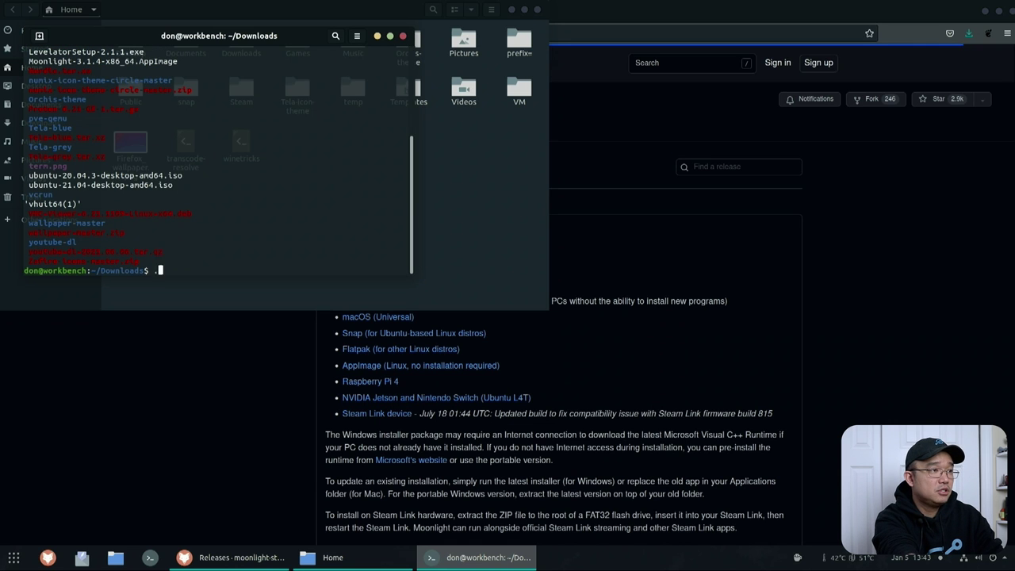
- Make Moonlight-3.1.4-x86_64.AppImage executable with chmod +x
text(chmod +x )
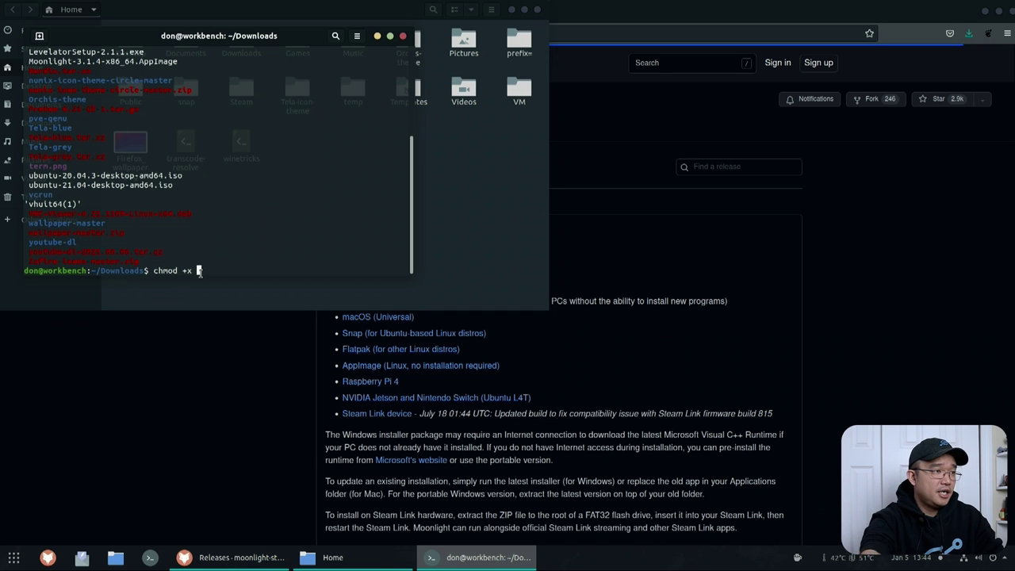
text(Mo)
key(Tab)
key(Return)
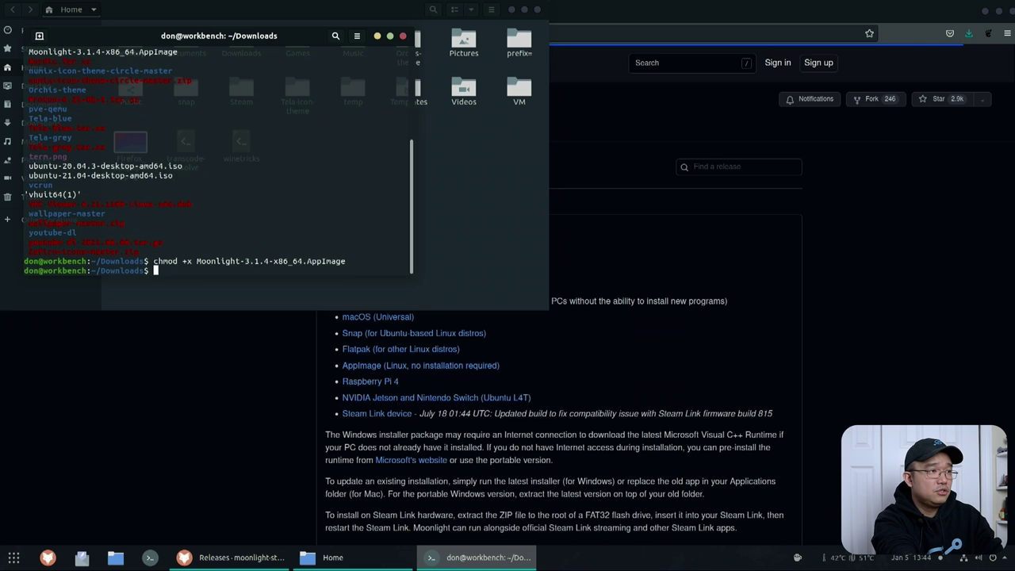
- Launch Moonlight-3.1.4-x86_64.AppImage from the terminal and reposition the Moonlight window on the desktop
text(./Mo)
key(Tab)
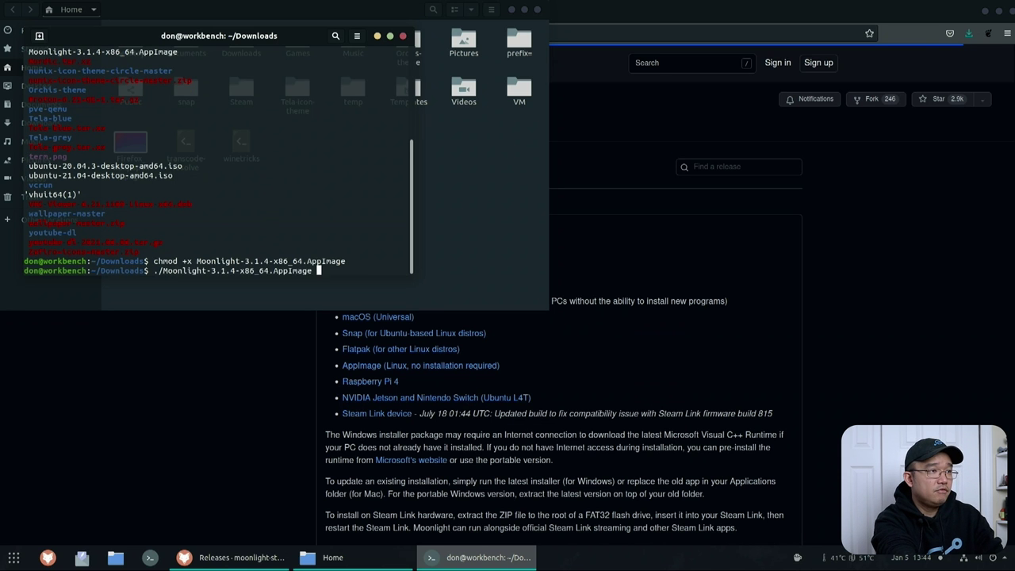
key(Return)
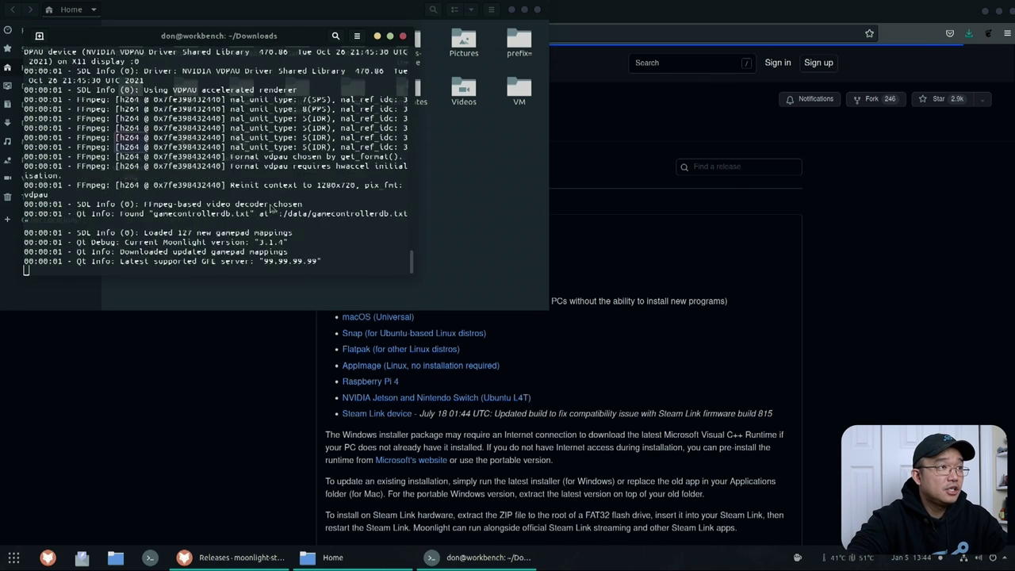
drag(457, 60, 579, 109)
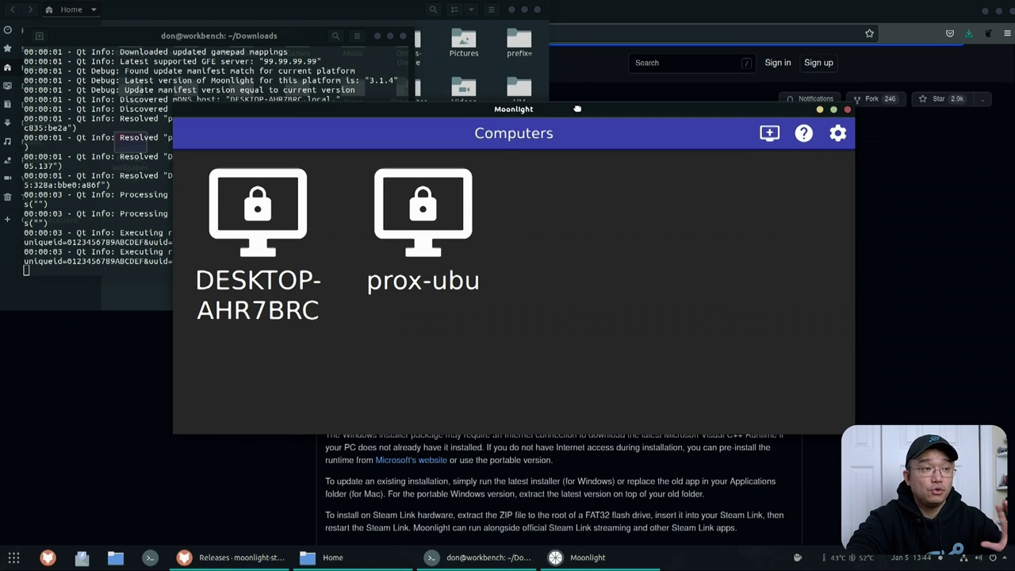
drag(579, 109, 475, 127)
drag(636, 148, 683, 142)
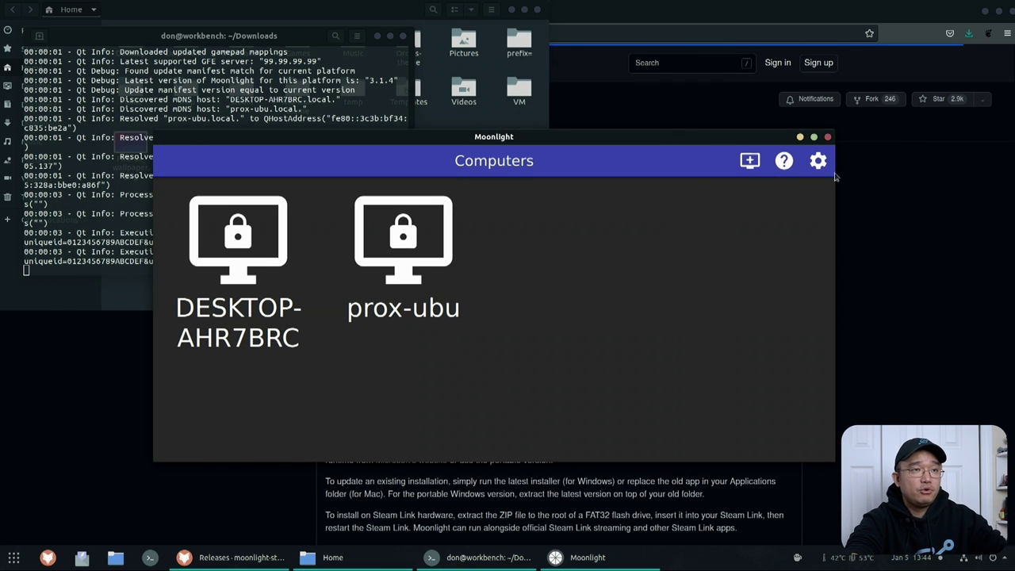
- Bring the Moonlight window back to the front and start pairing with the computer DESKTOP-AHR7BRC
click(880, 229)
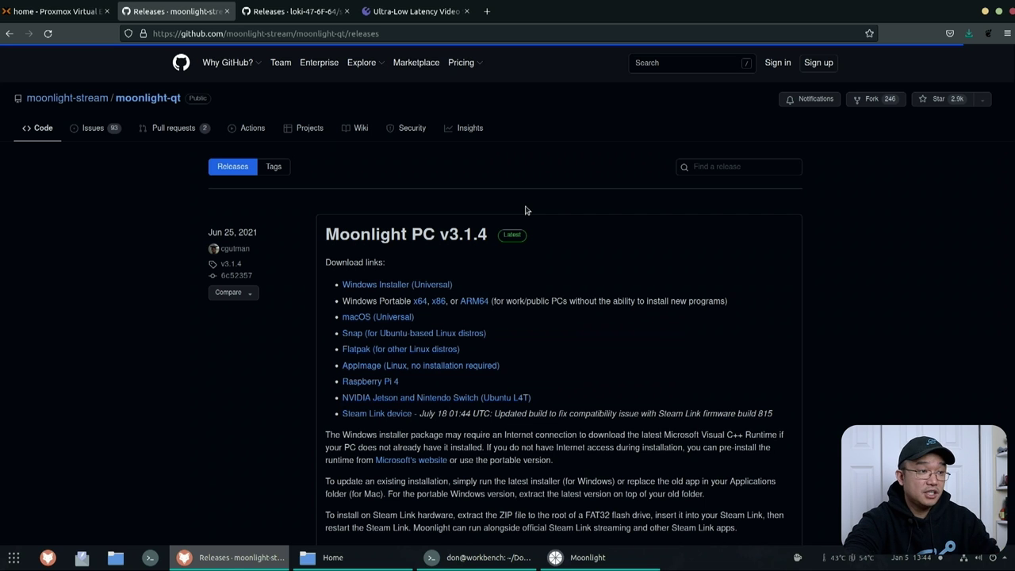
click(577, 554)
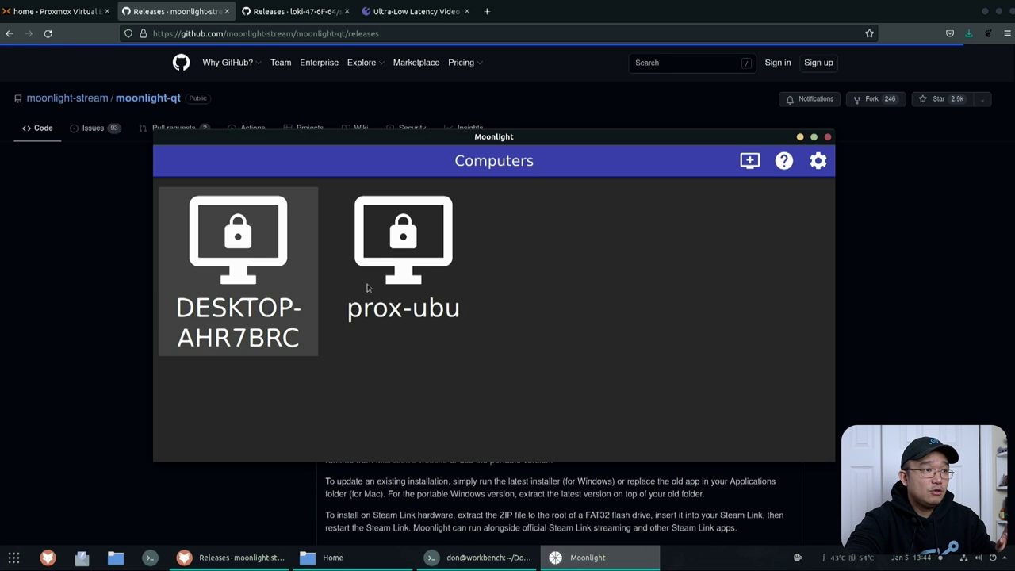
click(179, 249)
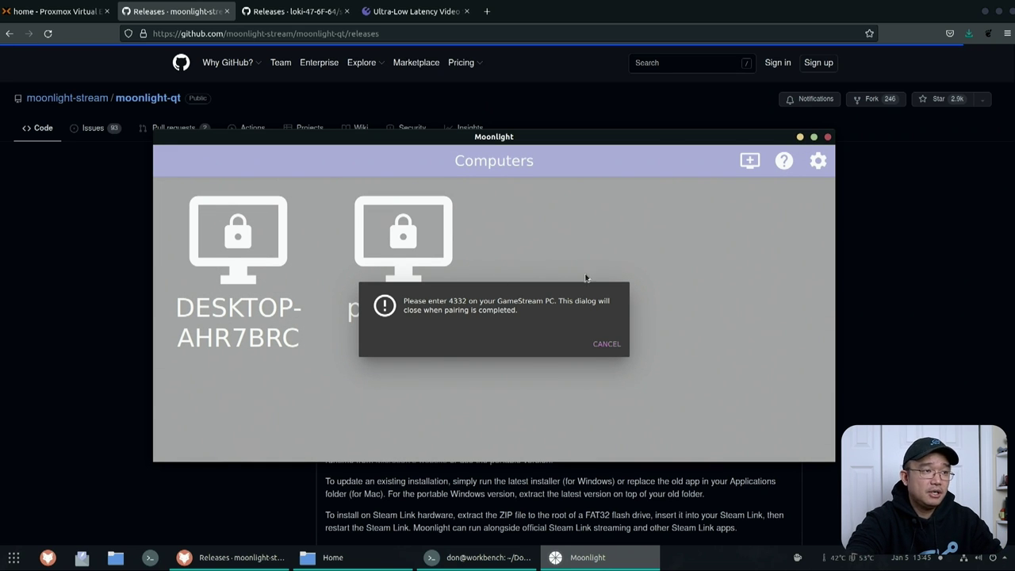
- Launch VNC Viewer and connect to the saved Windows machine at 192.168.105.137
click(18, 562)
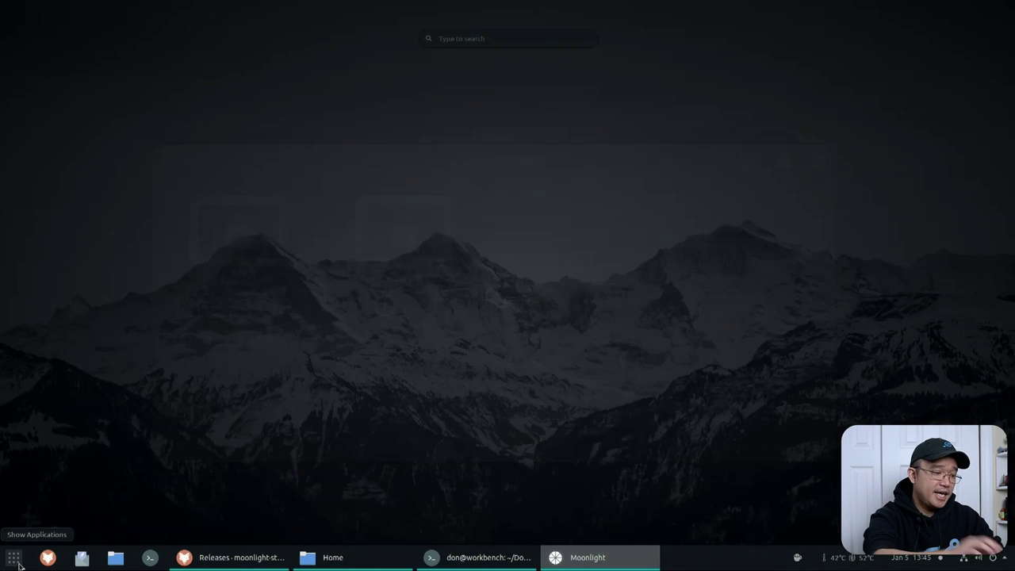
text(vnc)
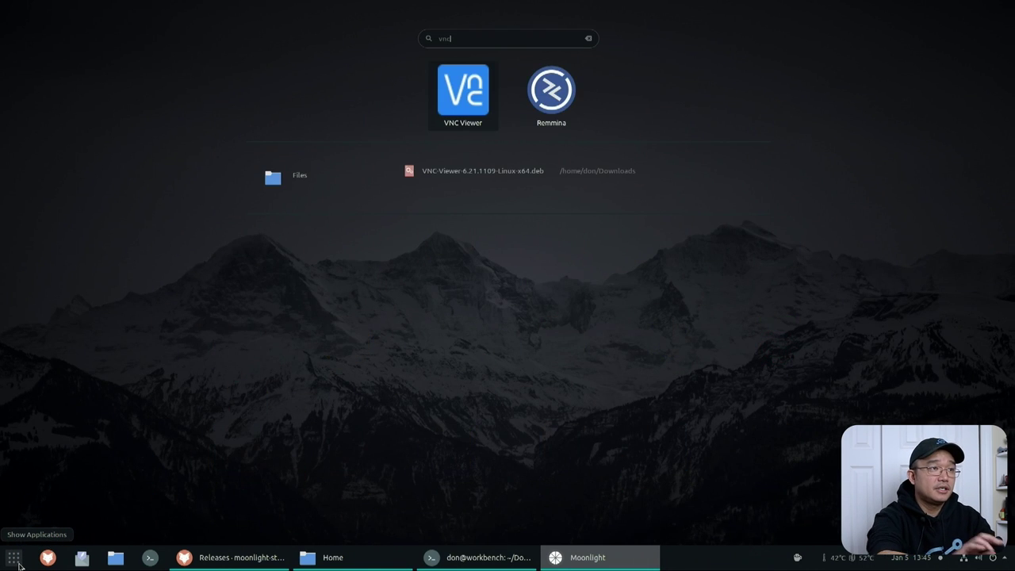
key(Return)
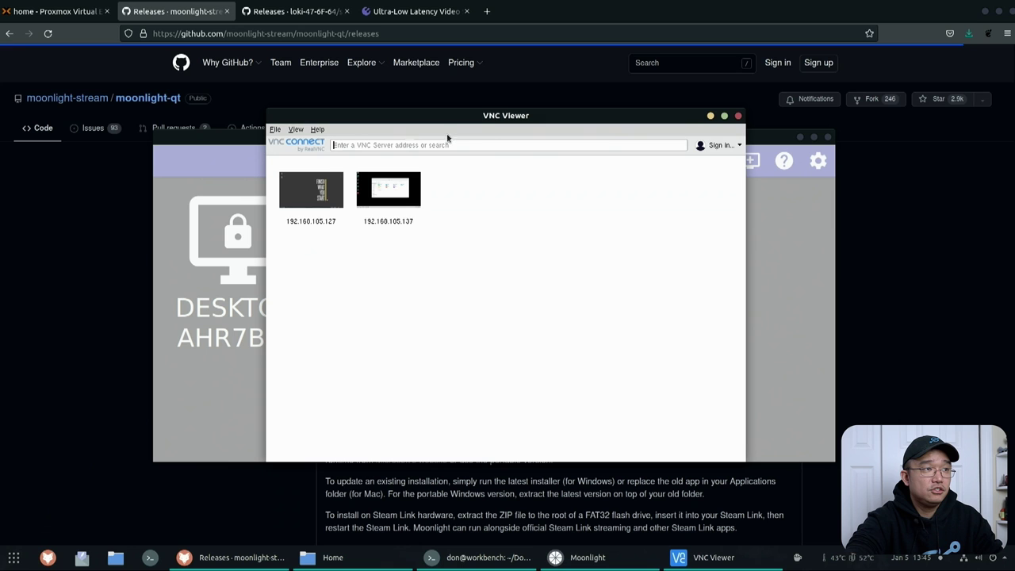
double_click(409, 198)
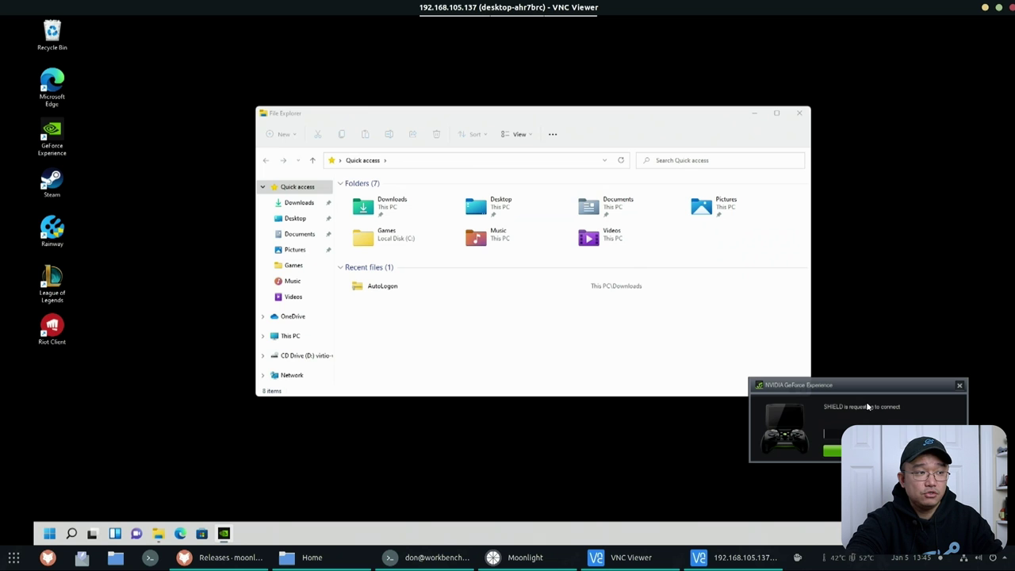
- Check the pairing PIN shown by Moonlight, enter it in the GeForce Experience SHIELD request on the Windows desktop, and connect
mouse_move(709, 565)
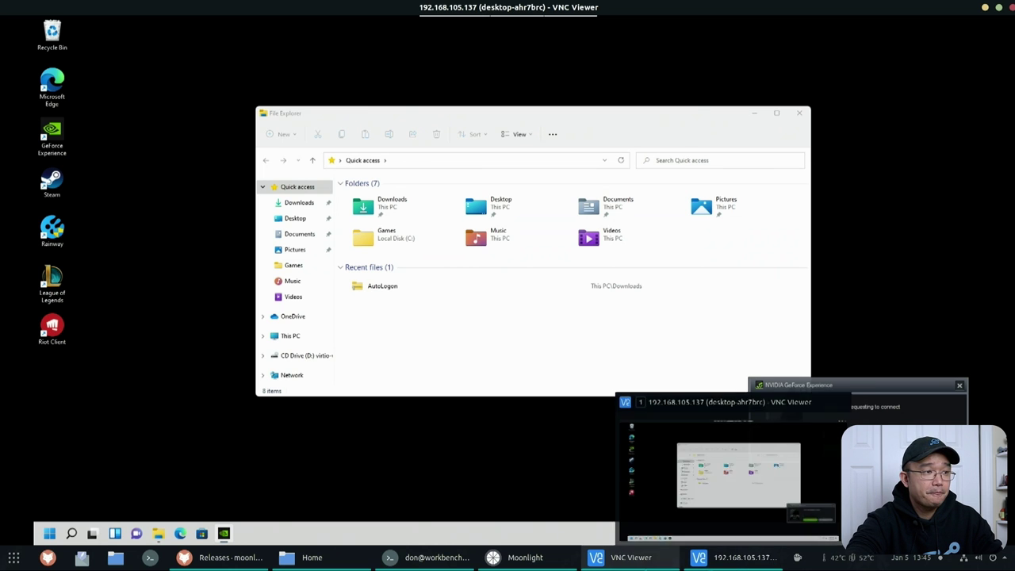
click(511, 558)
click(511, 557)
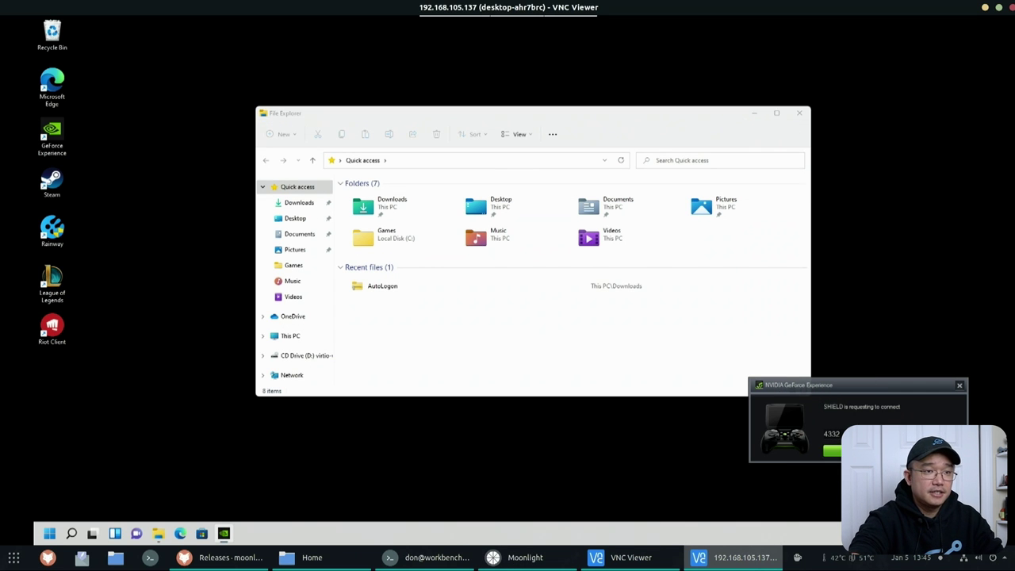
click(831, 450)
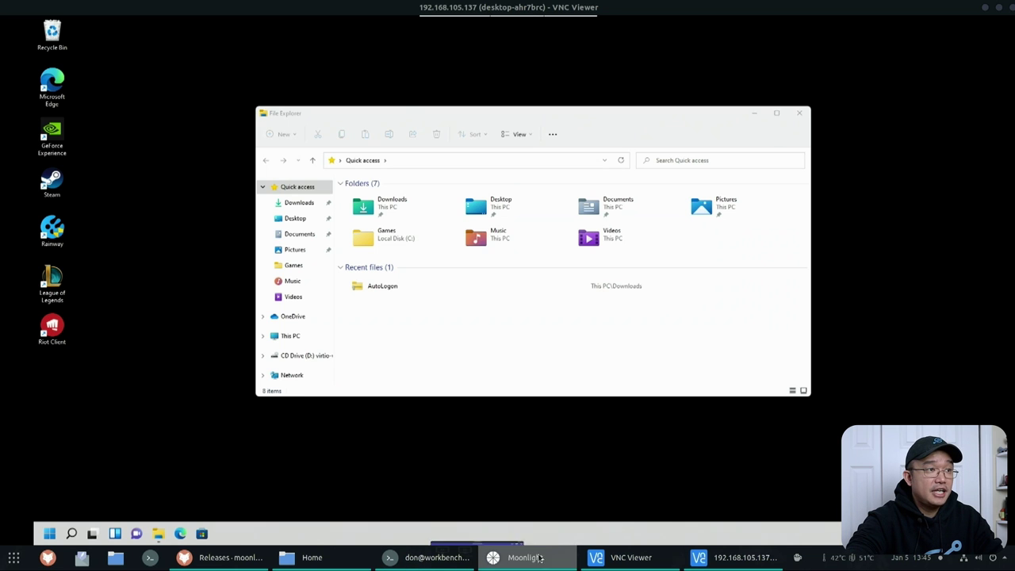
- Bring Moonlight to the front and open the app list of the paired computer DESKTOP-AHR7BRC
click(514, 558)
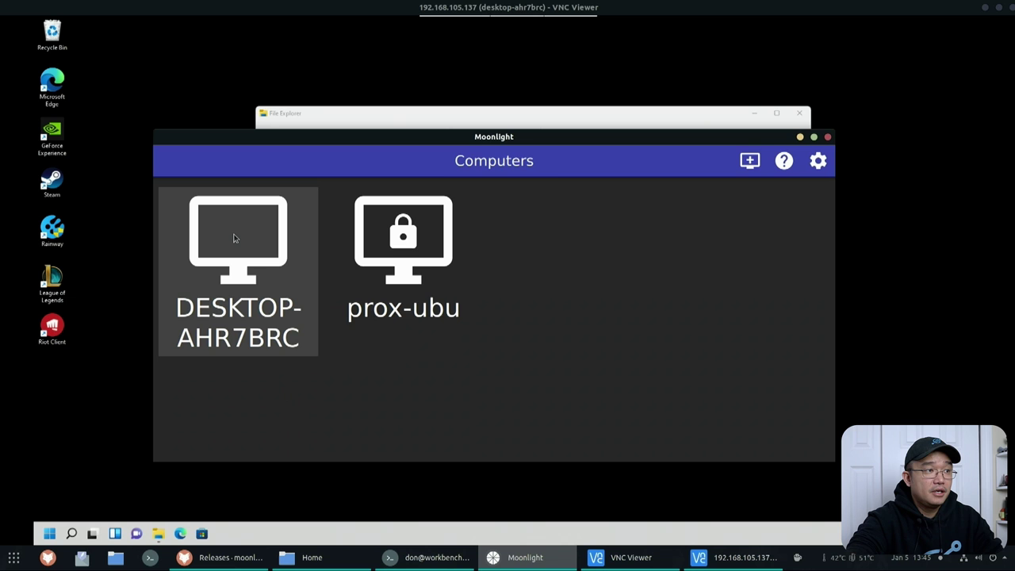
click(234, 238)
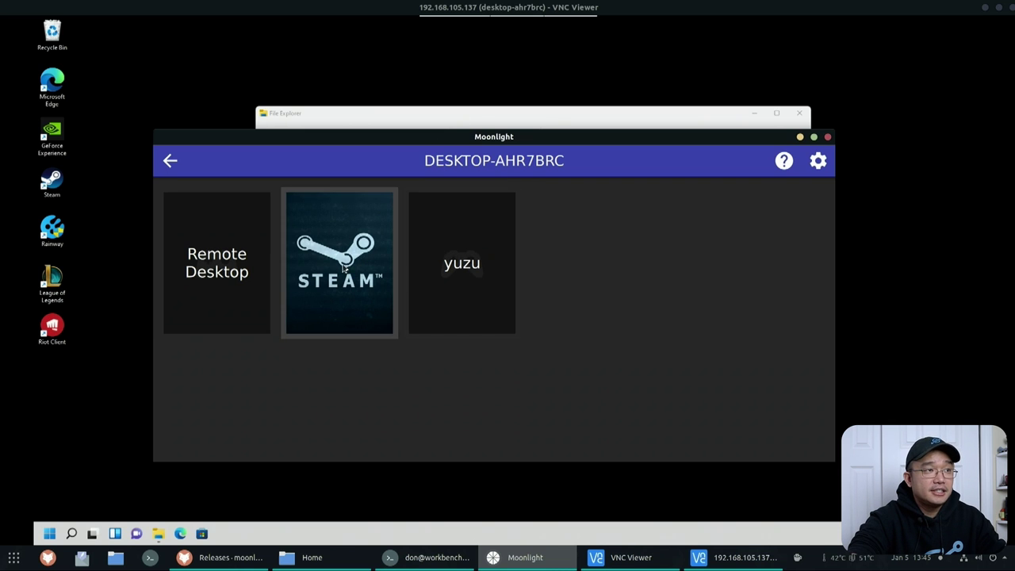
- Close File Explorer and the VNC session, and start streaming Remote Desktop from Moonlight
click(54, 193)
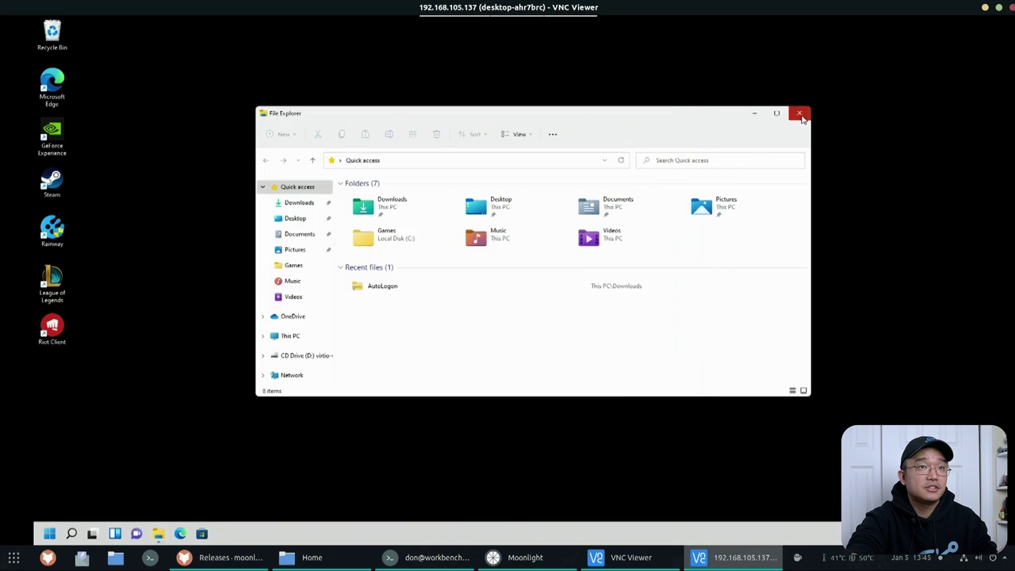
click(801, 116)
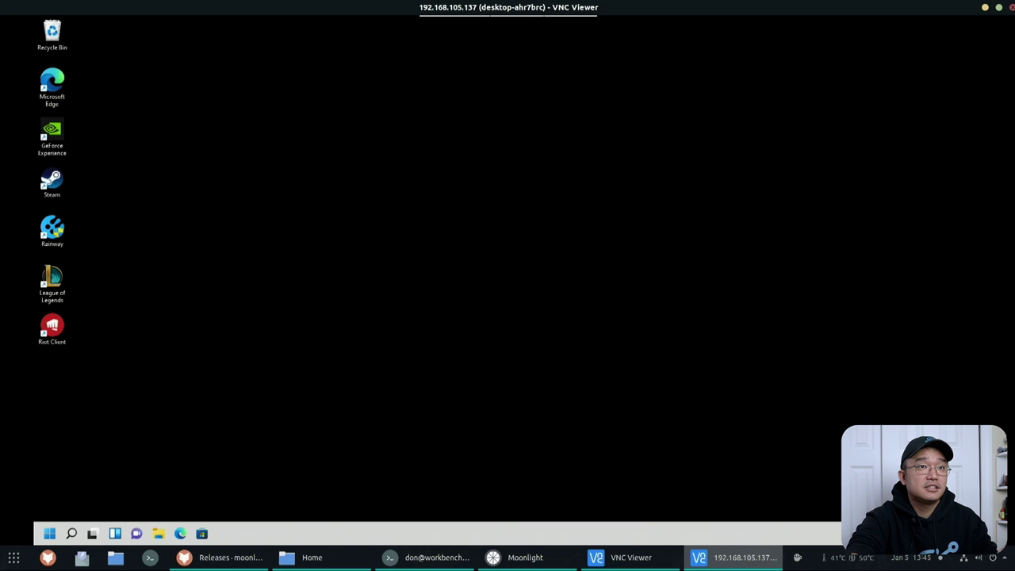
click(1011, 7)
click(214, 238)
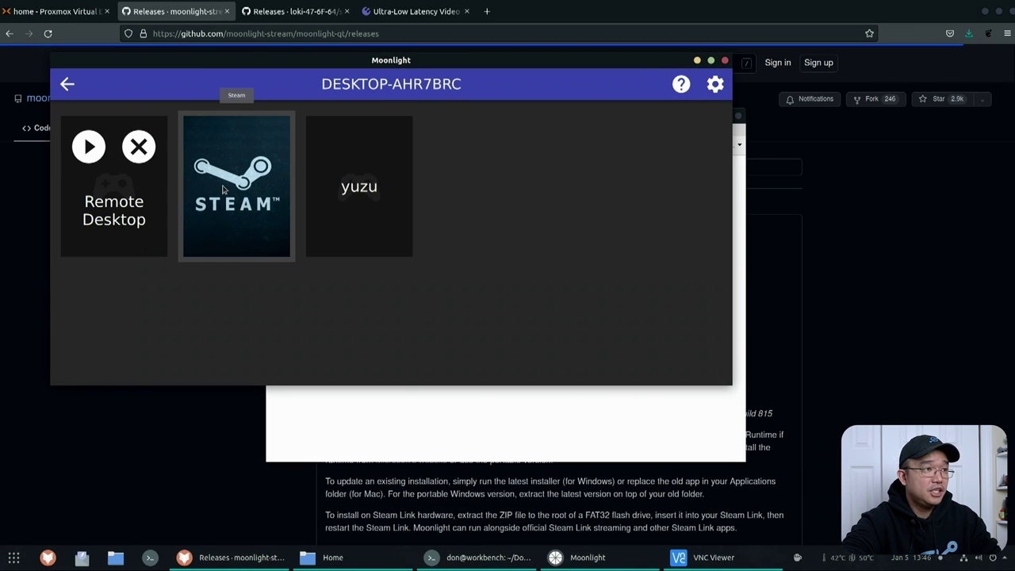
- Set the Moonlight streaming resolution to 1080p and look over the remaining input, audio, gamepad and host settings
click(714, 85)
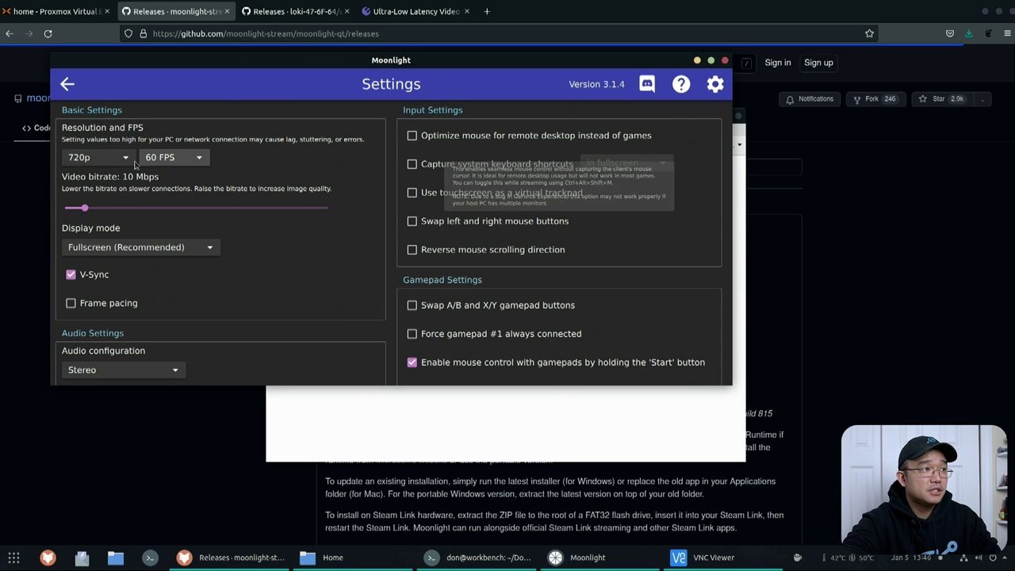
click(115, 164)
click(85, 174)
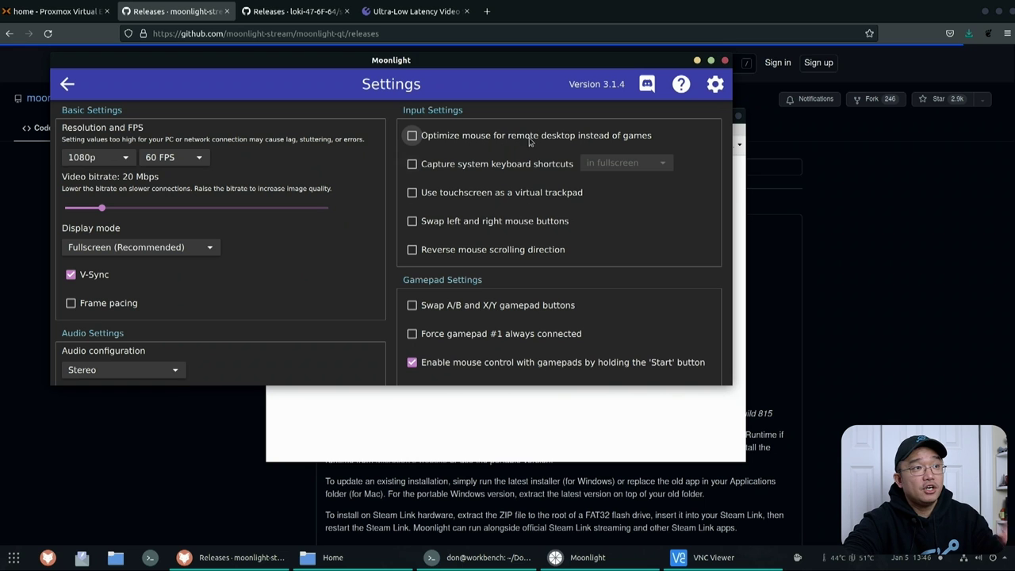
mouse_move(546, 141)
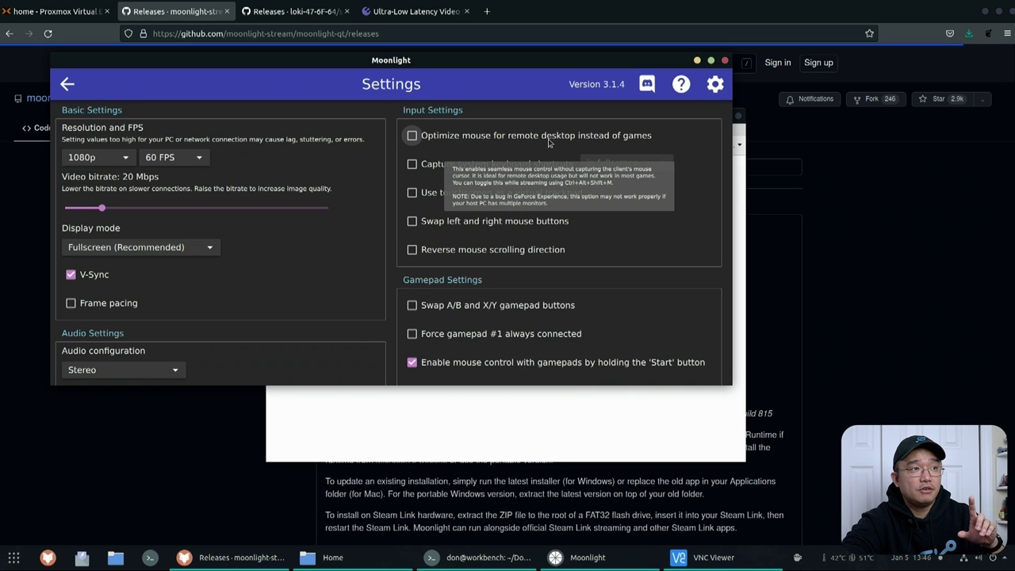
scroll(366, 241, down, 3)
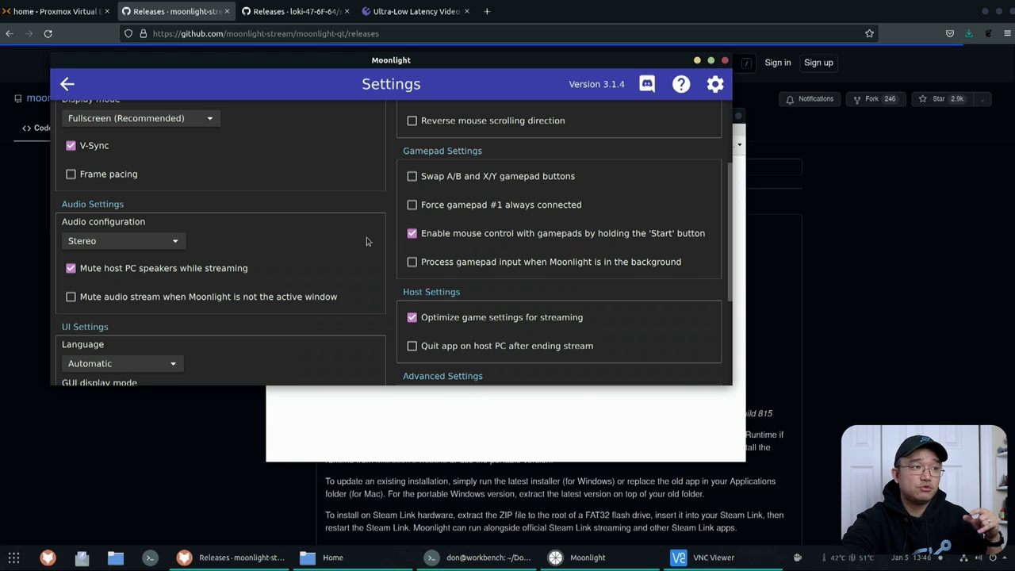
scroll(335, 247, down, 4)
scroll(335, 248, up, 7)
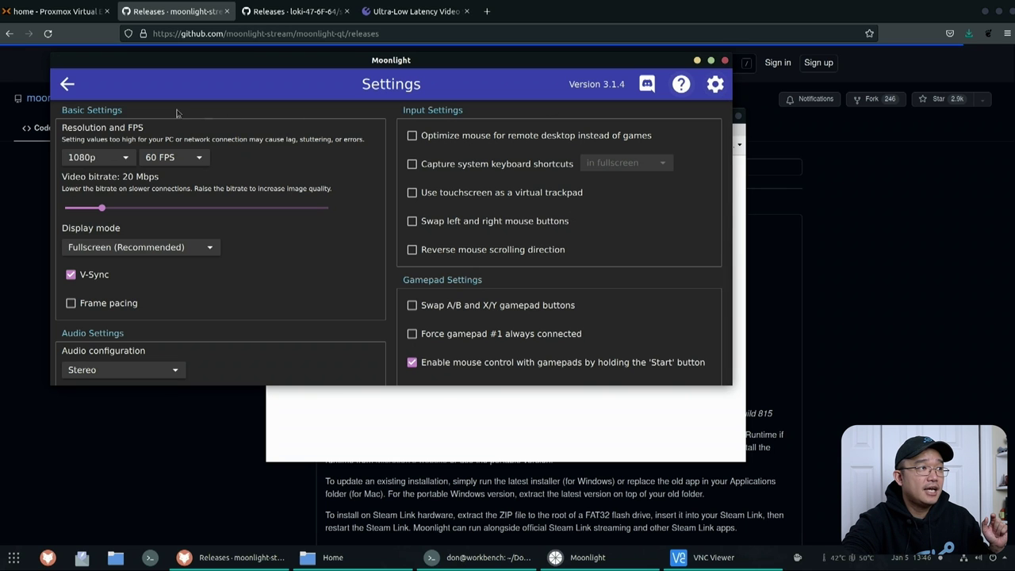
- Leave the Moonlight settings, resume the Remote Desktop stream, and open GeForce Experience on the streamed Windows desktop
click(66, 83)
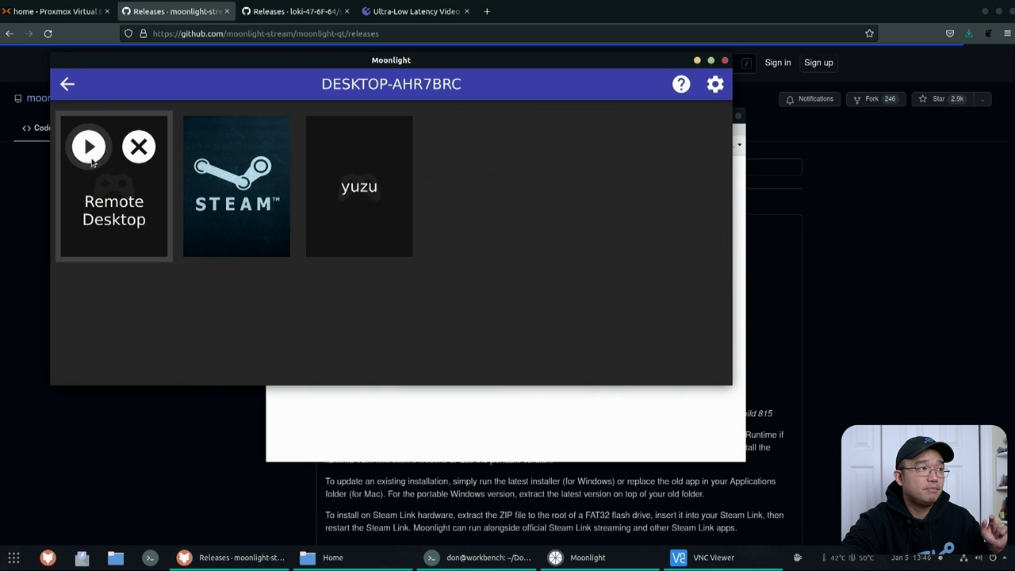
click(91, 162)
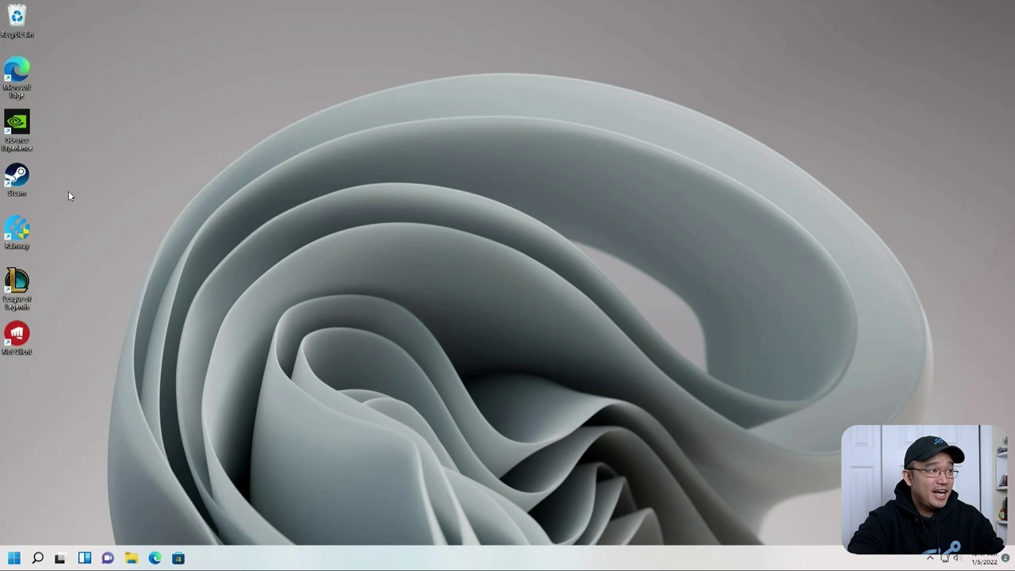
double_click(19, 143)
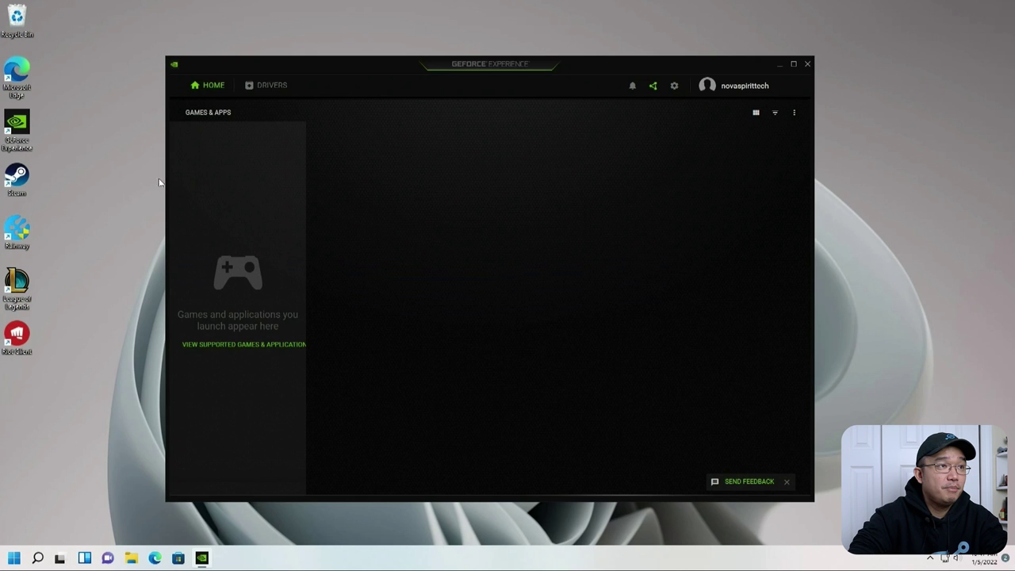
mouse_move(385, 66)
mouse_down()
mouse_move(351, 71)
mouse_move(389, 64)
mouse_up()
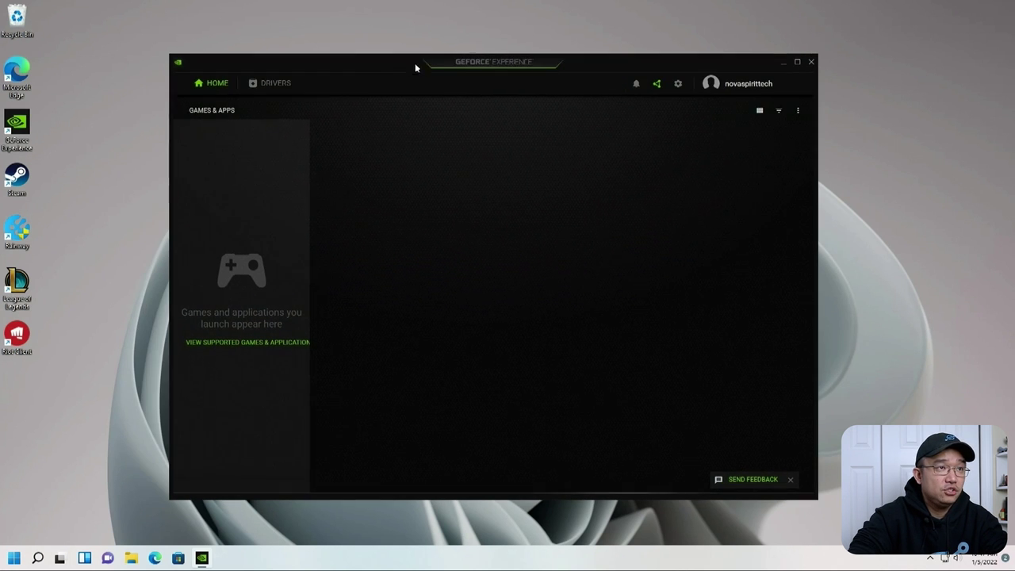
- Open the GeForce Experience settings and view the Games & Apps scan options and the SHIELD GameStream app list
click(681, 86)
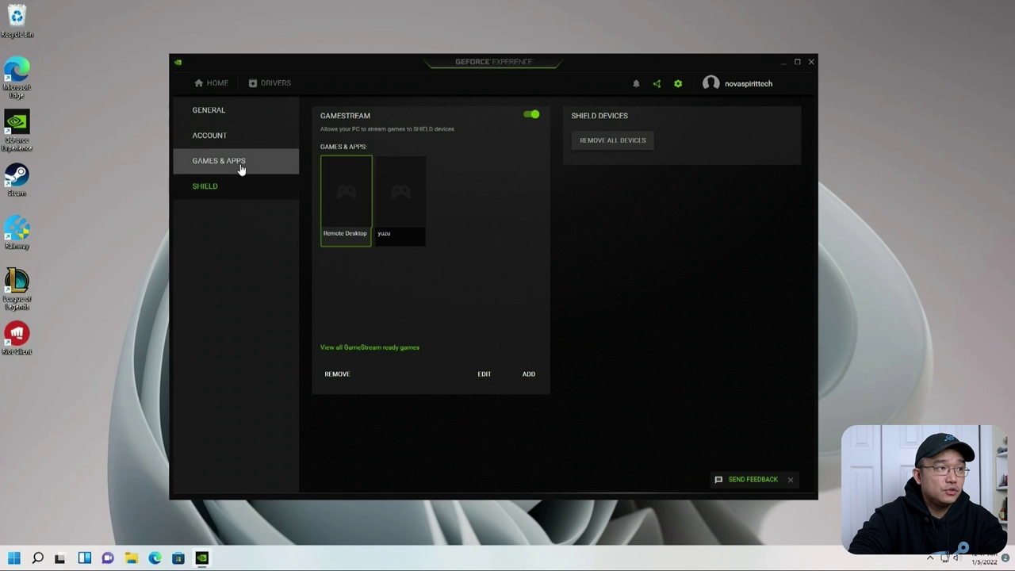
click(241, 169)
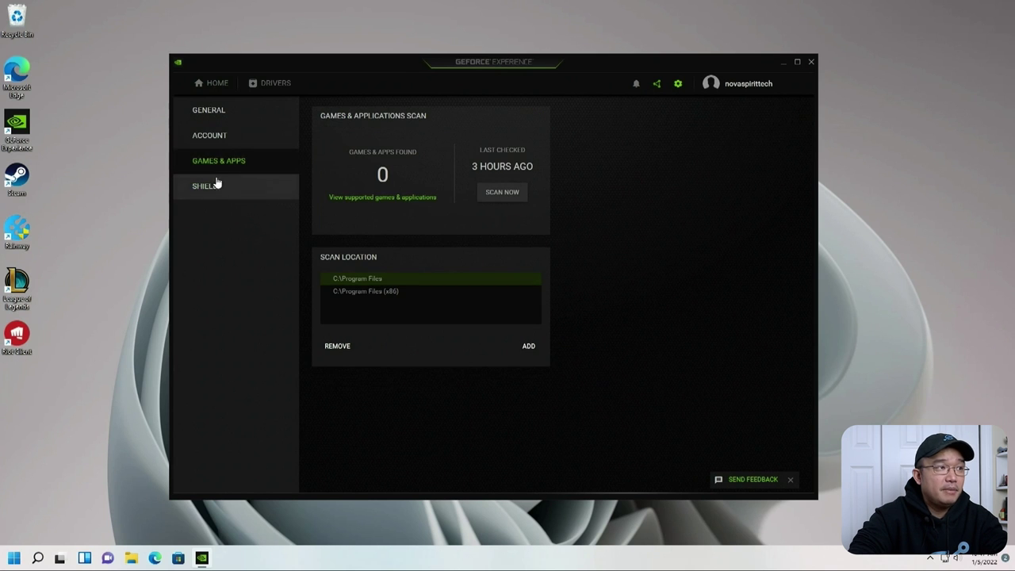
click(212, 187)
- Start adding a GameStream app and browse to C:\Windows\System32 in the file selection dialog
click(529, 379)
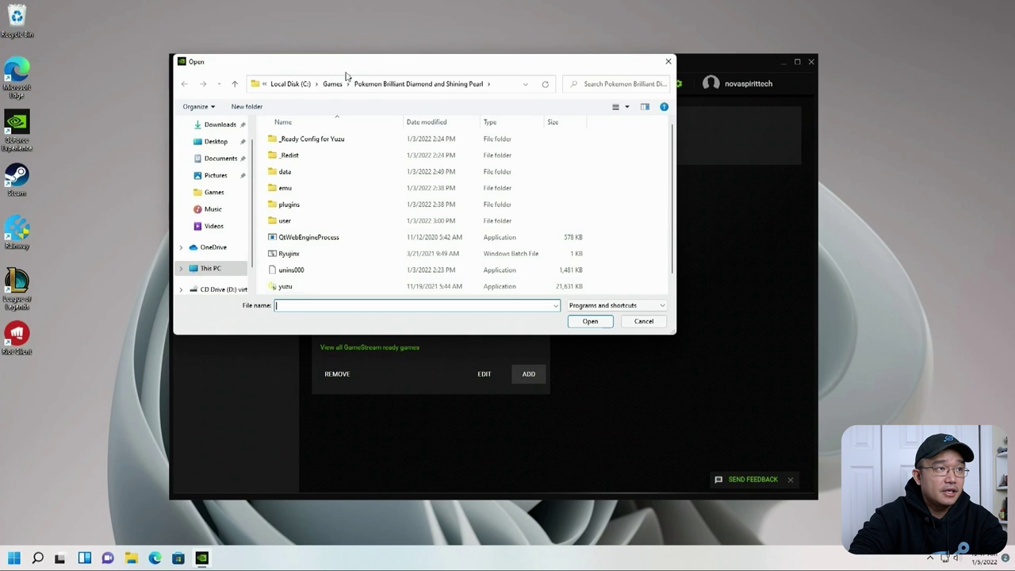
click(290, 83)
double_click(303, 237)
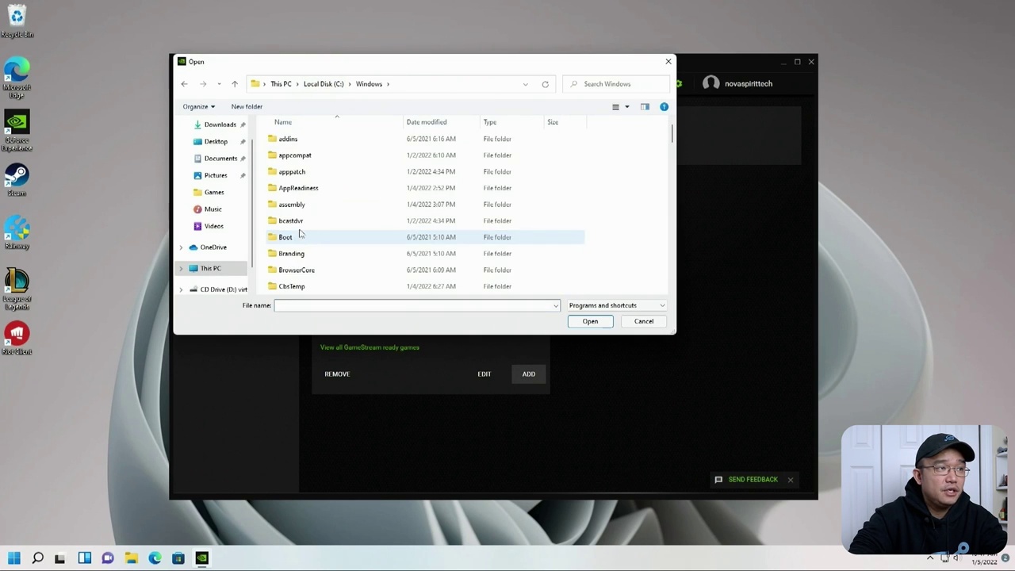
scroll(297, 202, down, 3)
text(sys)
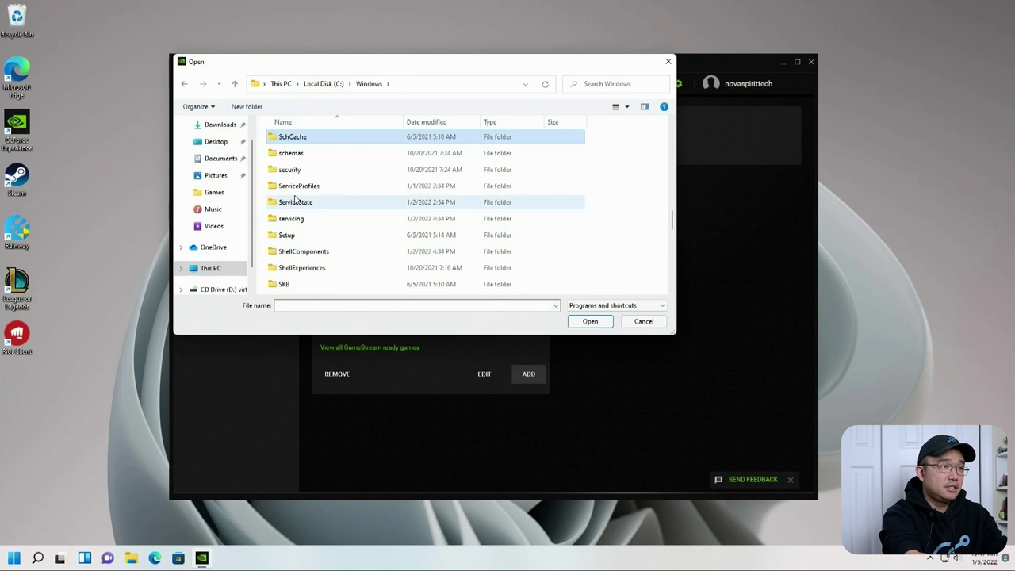
double_click(292, 153)
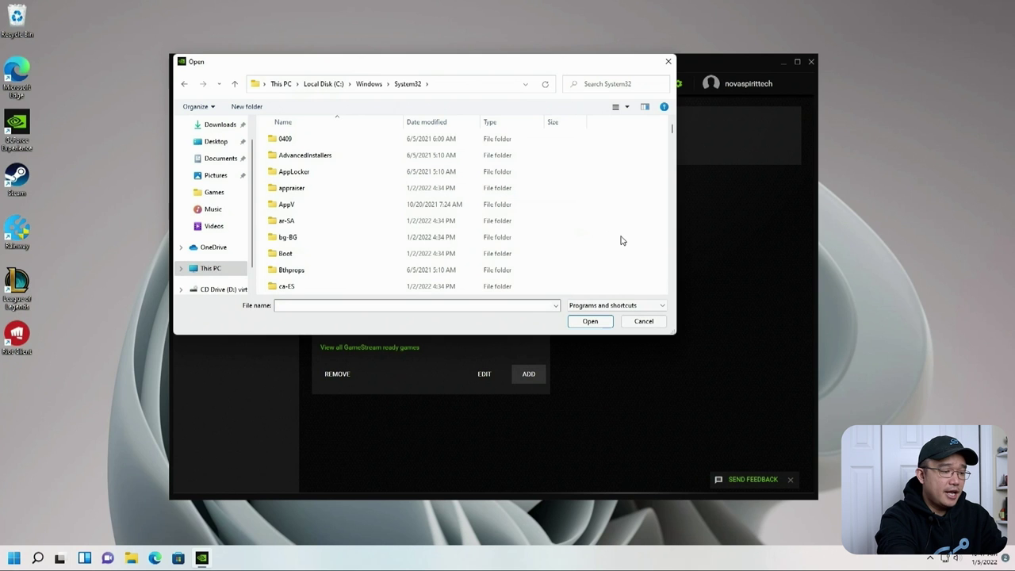
- Locate and select mstsc in the System32 folder, move the dialog aside, and cancel adding it
text(msr)
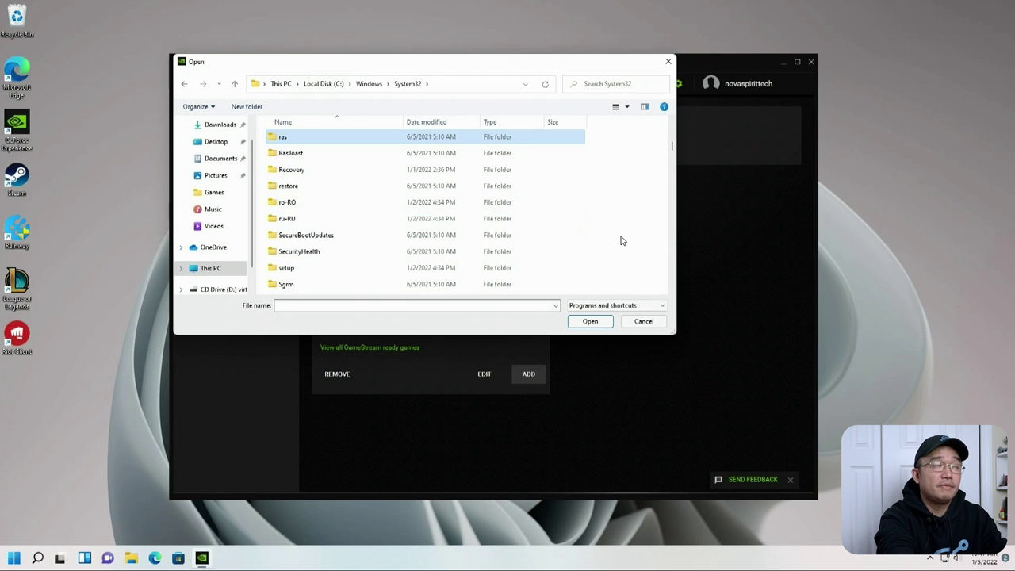
text(mstsc)
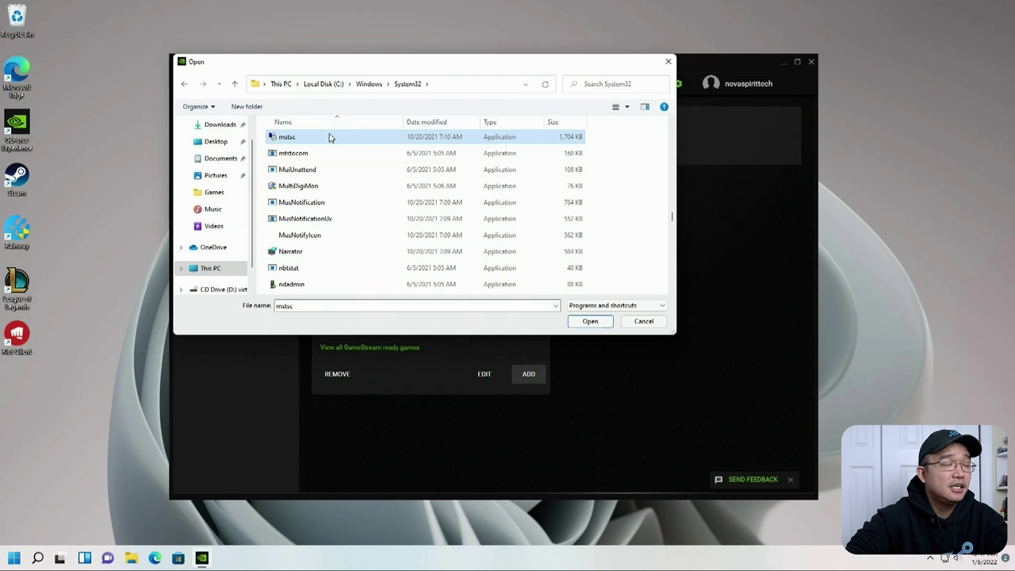
click(285, 141)
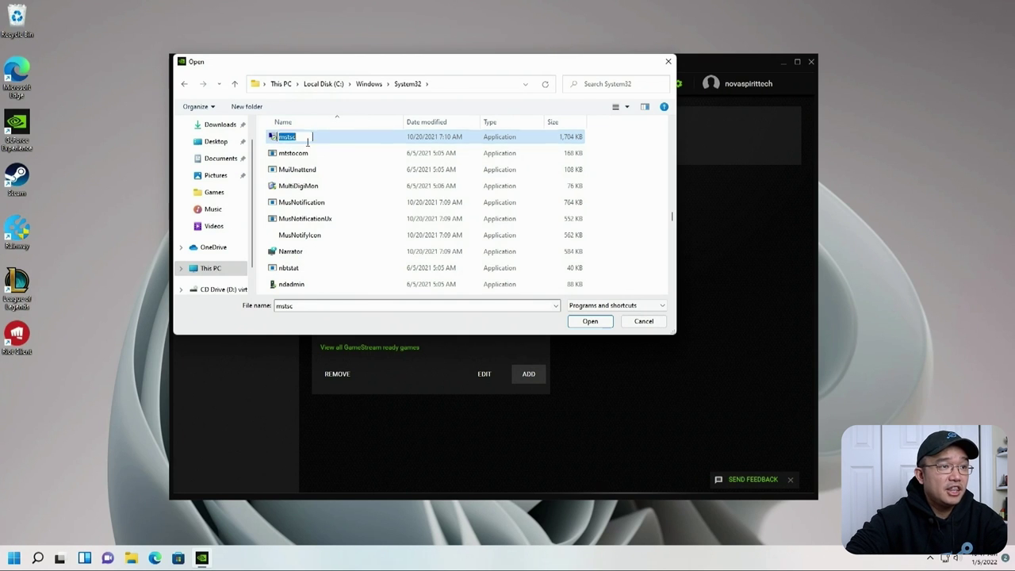
click(589, 322)
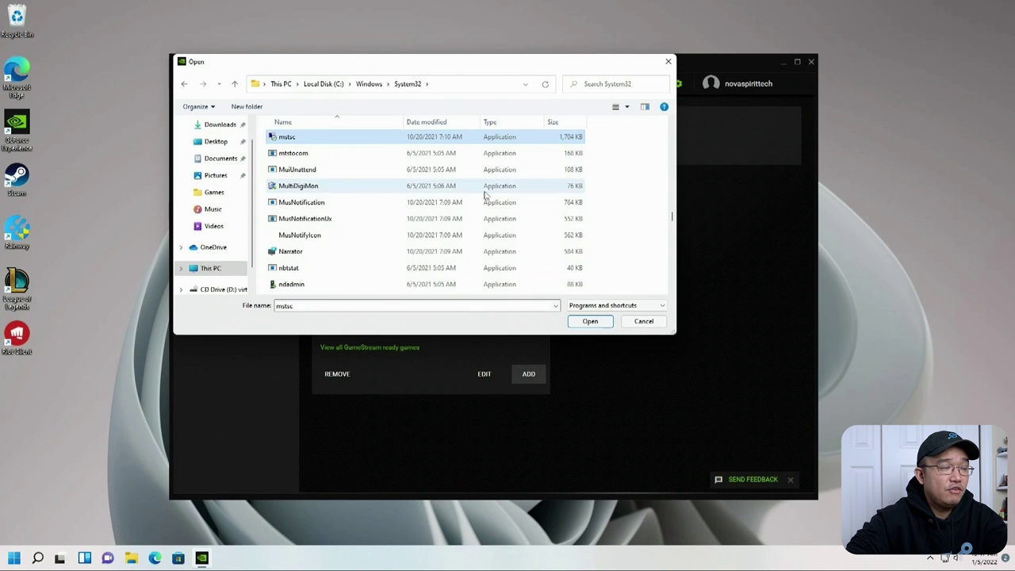
drag(379, 62, 660, 34)
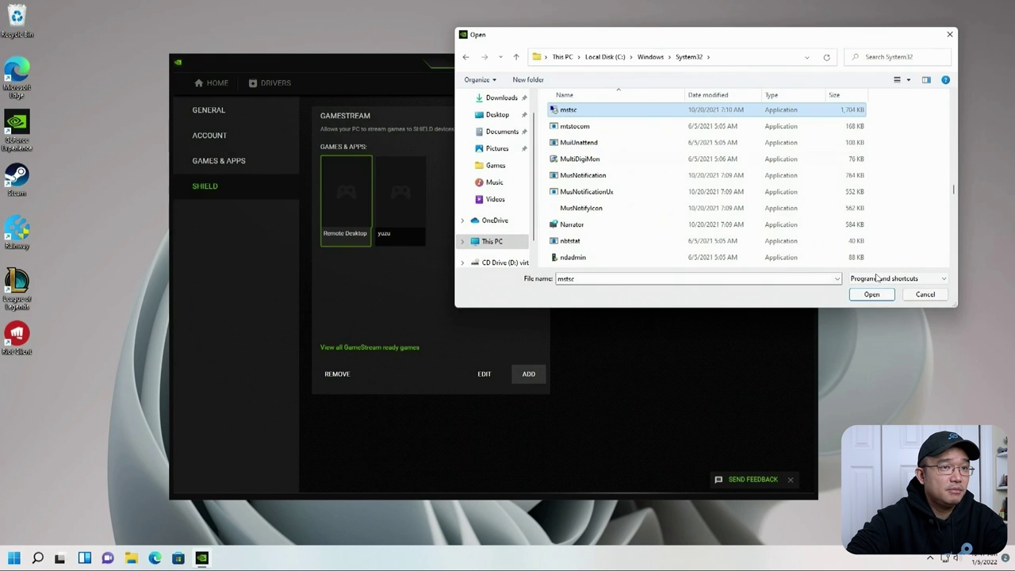
click(921, 294)
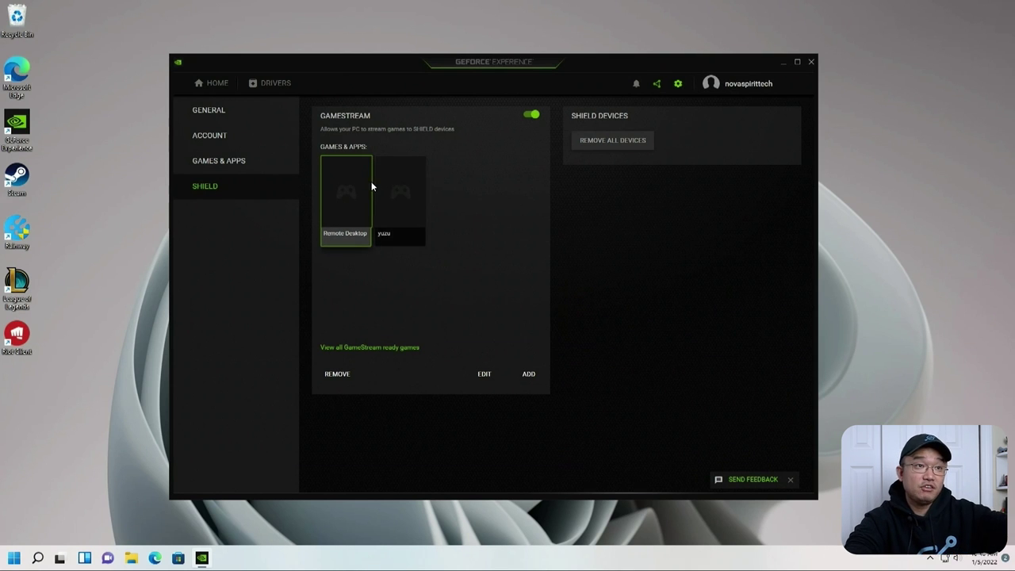
- Reposition and minimize the GeForce Experience window, and open Microsoft Edge on the streamed desktop
drag(672, 70, 708, 68)
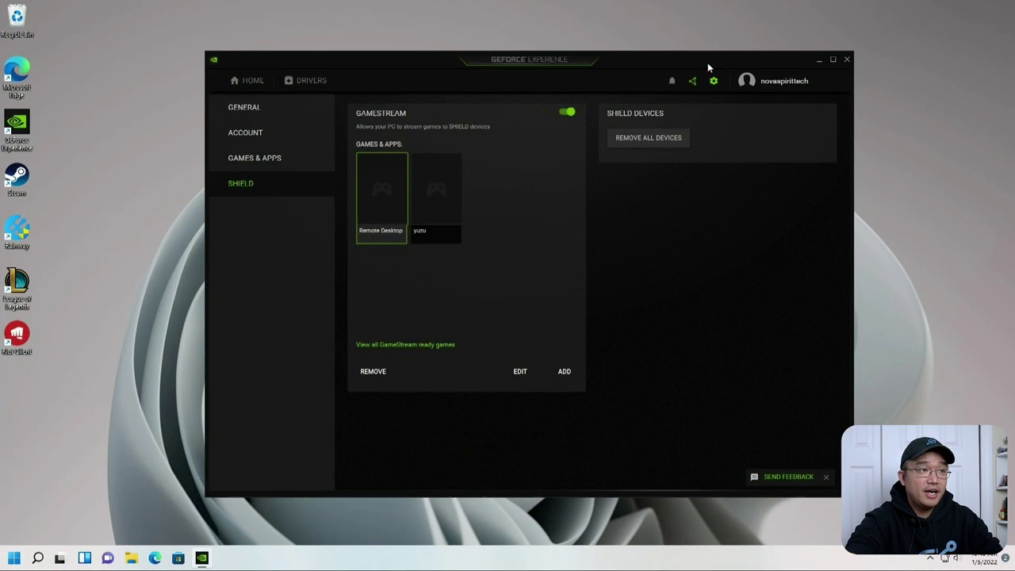
click(818, 60)
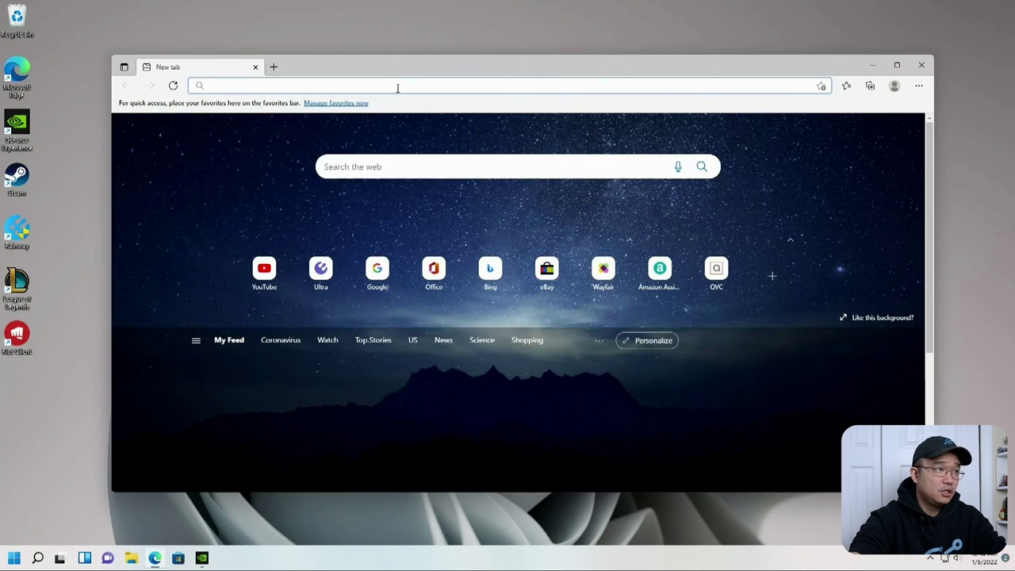
- Go to youtube.com in the browser
click(396, 86)
text(youtub)
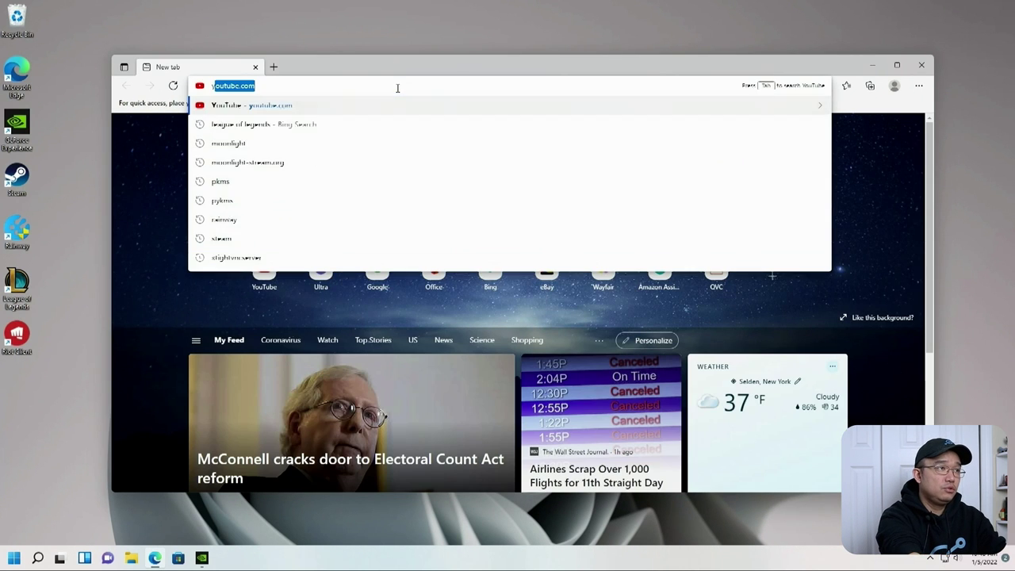
text(e.com)
key(Return)
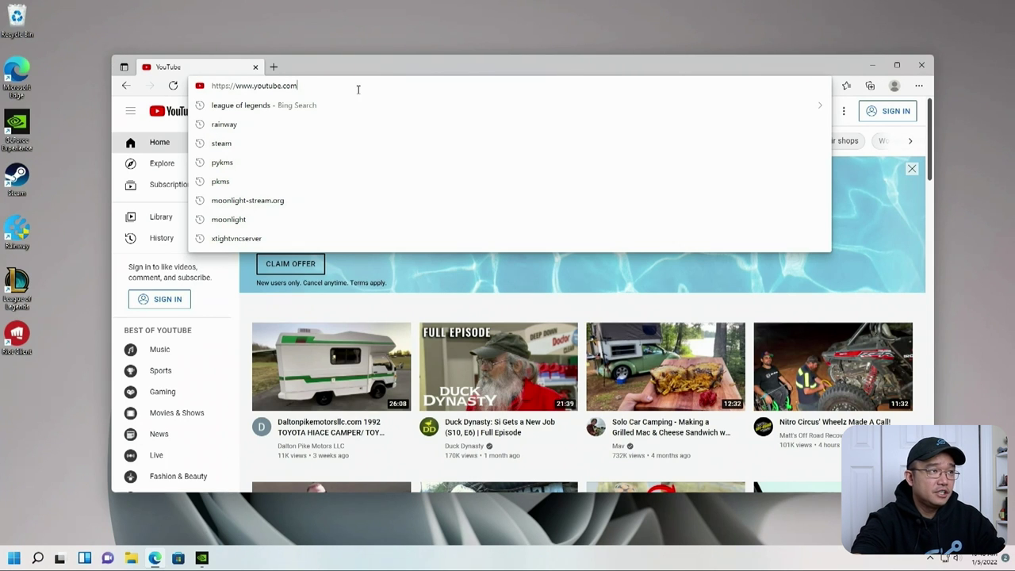
key(Return)
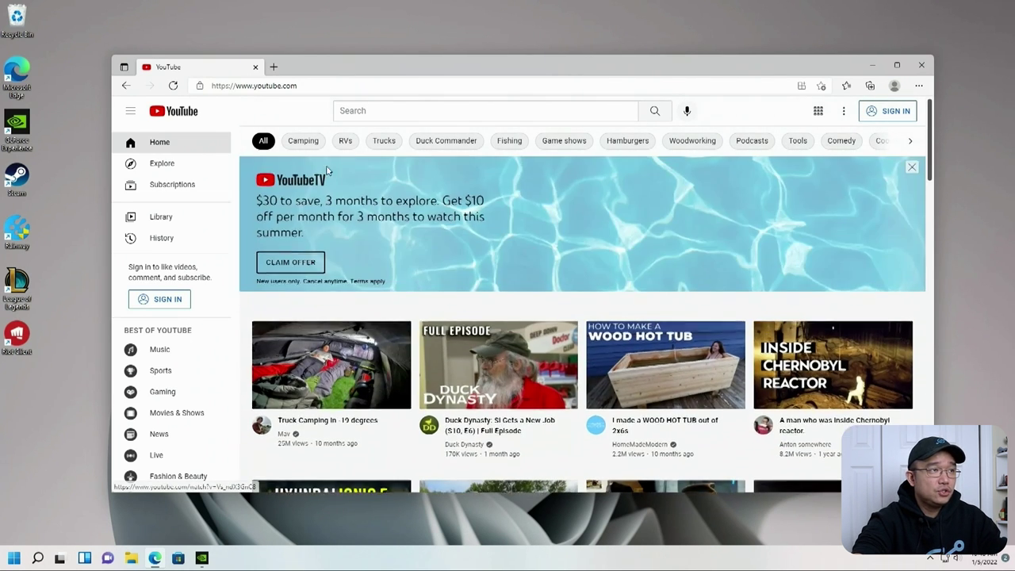
- Extend the YouTube address with /novaspirittech and load the Novaspirit Tech channel page
click(341, 86)
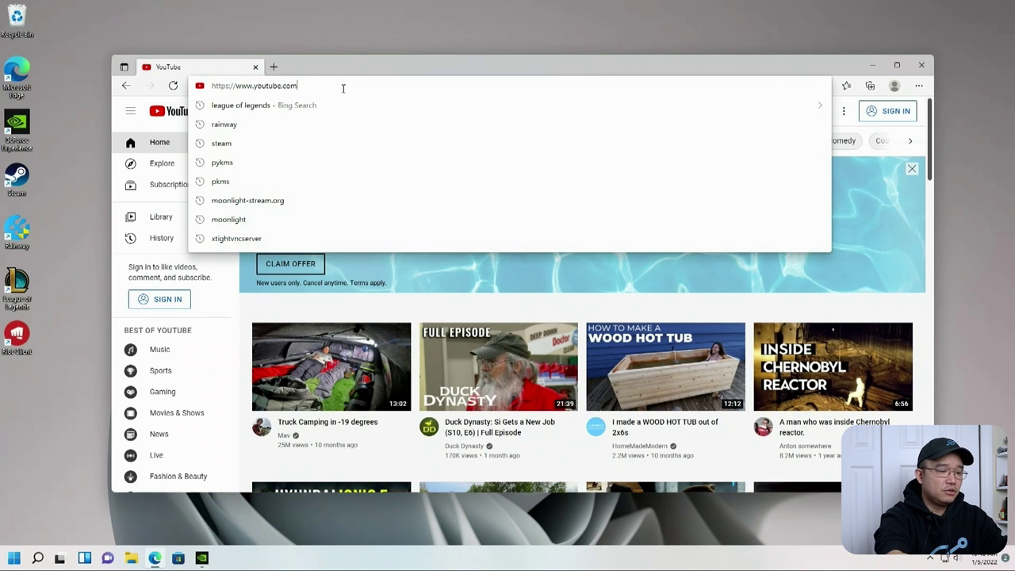
text(novaspirittech)
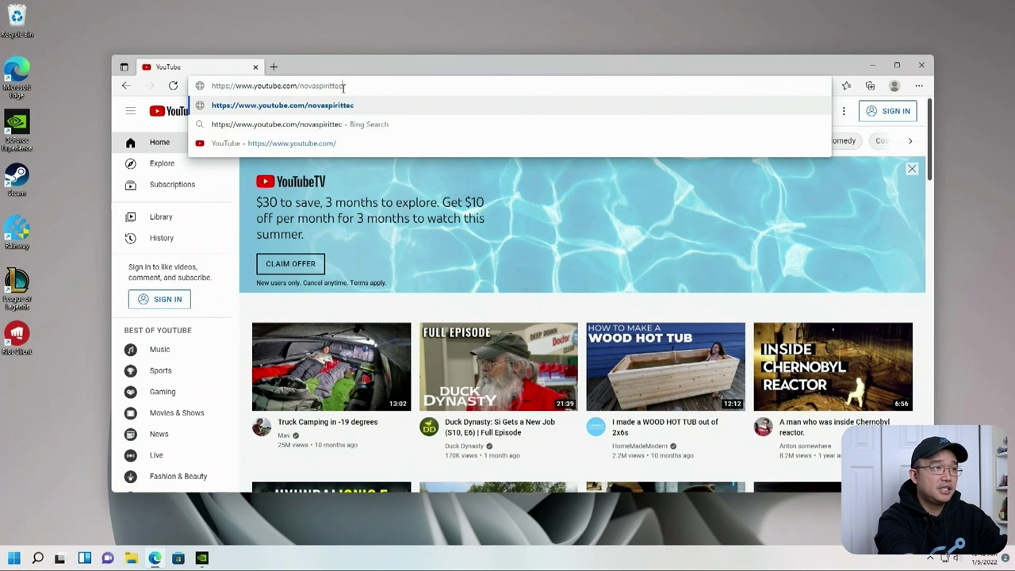
key(Return)
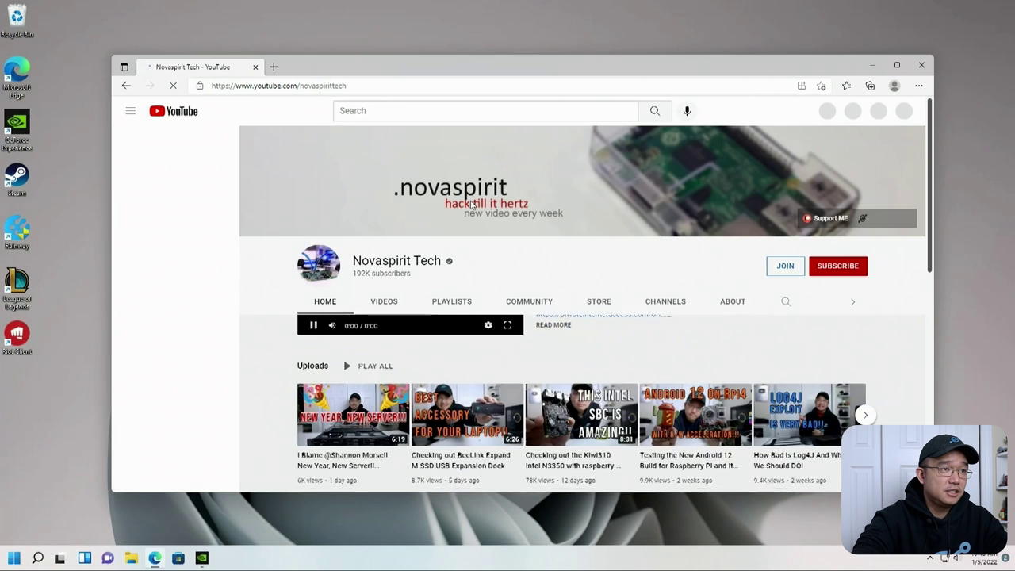
- Open the channel's featured OpenAuto Pro / Raspberry Pi Head Unit video on its own page, dismiss the YouTube TV offer, and switch playback to full screen
scroll(515, 388, down, 2)
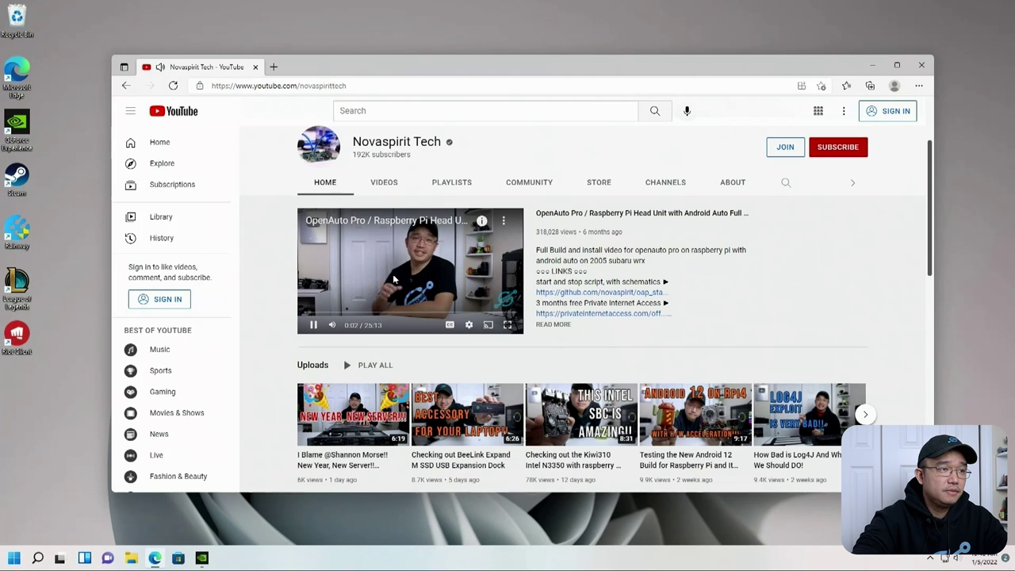
click(422, 282)
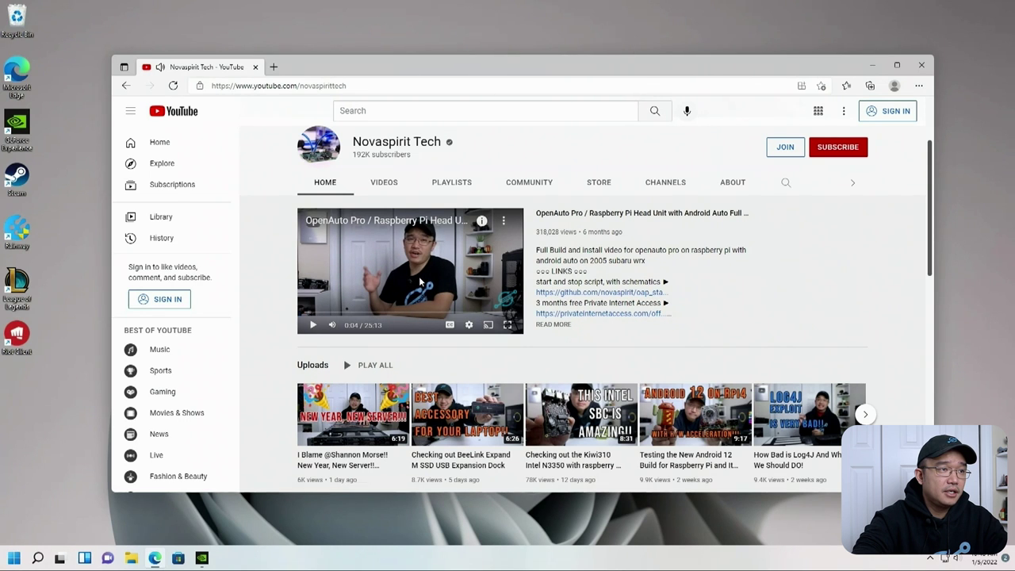
click(421, 223)
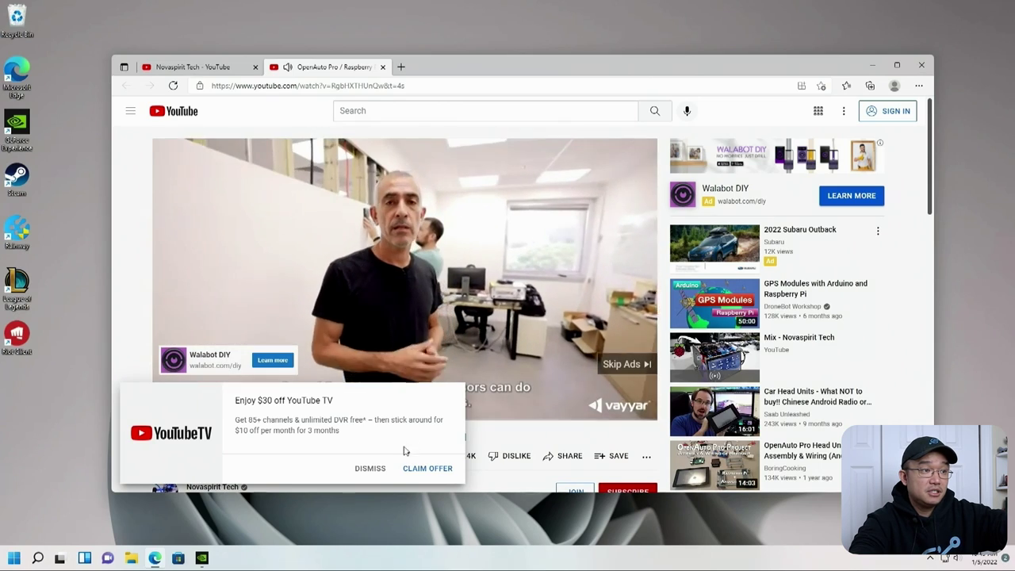
click(380, 468)
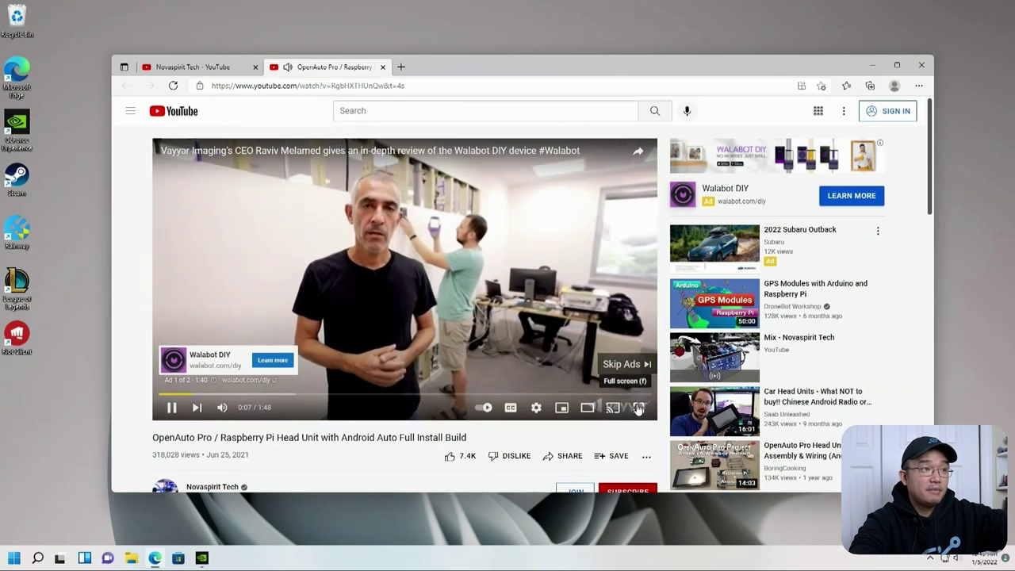
click(639, 407)
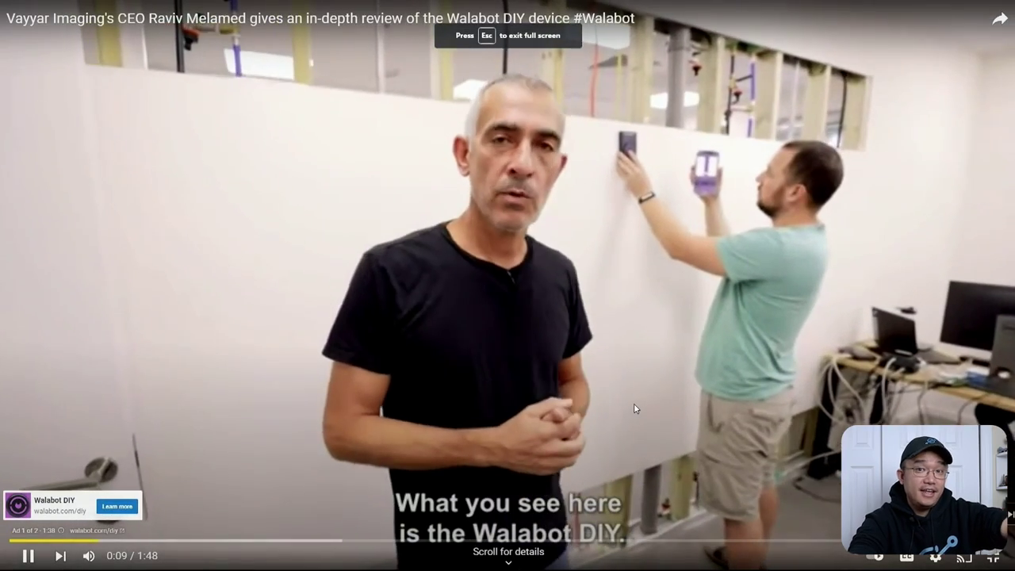